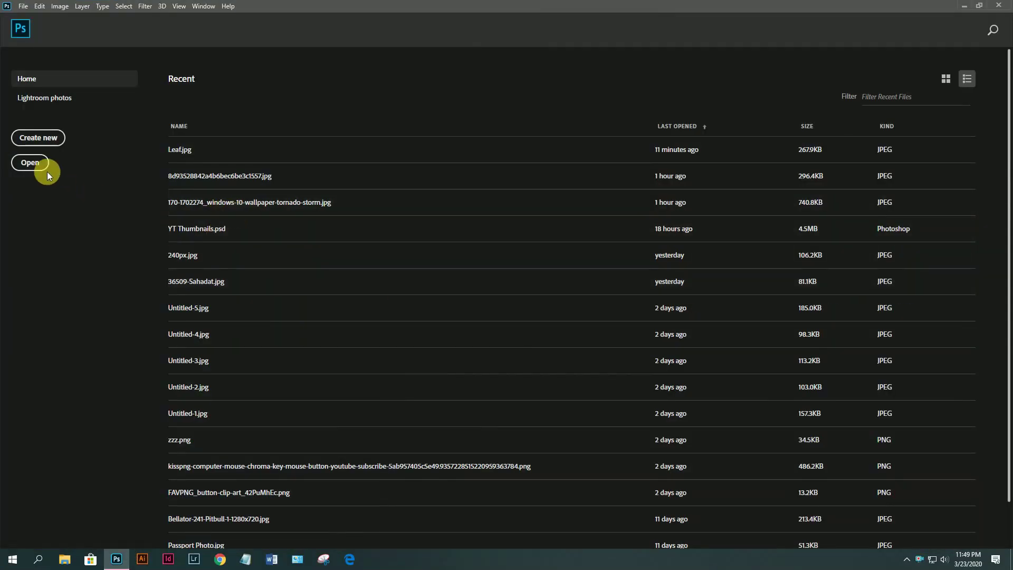
# Step: Open the Leaf image from the Desktop as a new document
pyautogui.click(30, 163)
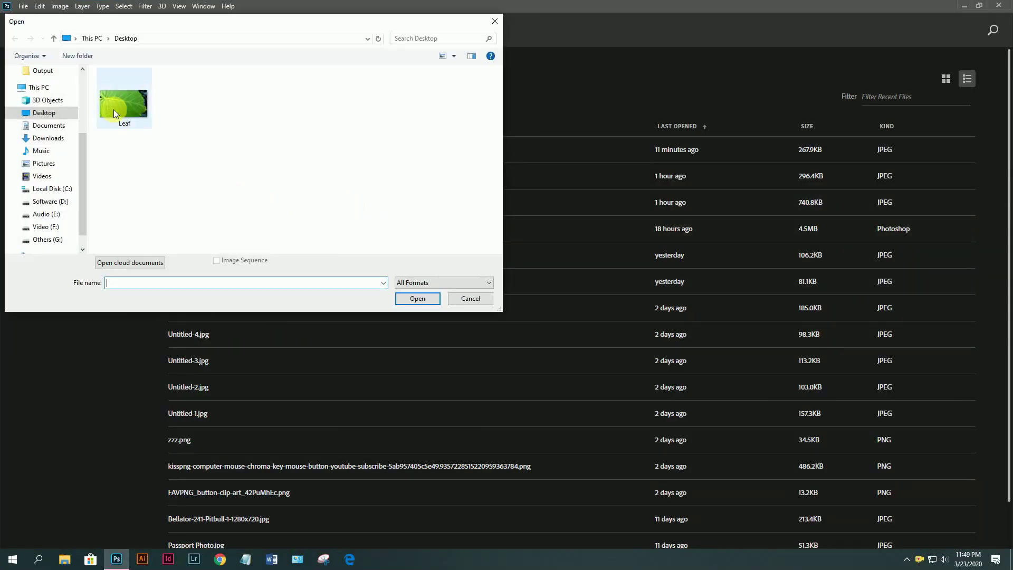
pyautogui.click(109, 108)
pyautogui.click(431, 298)
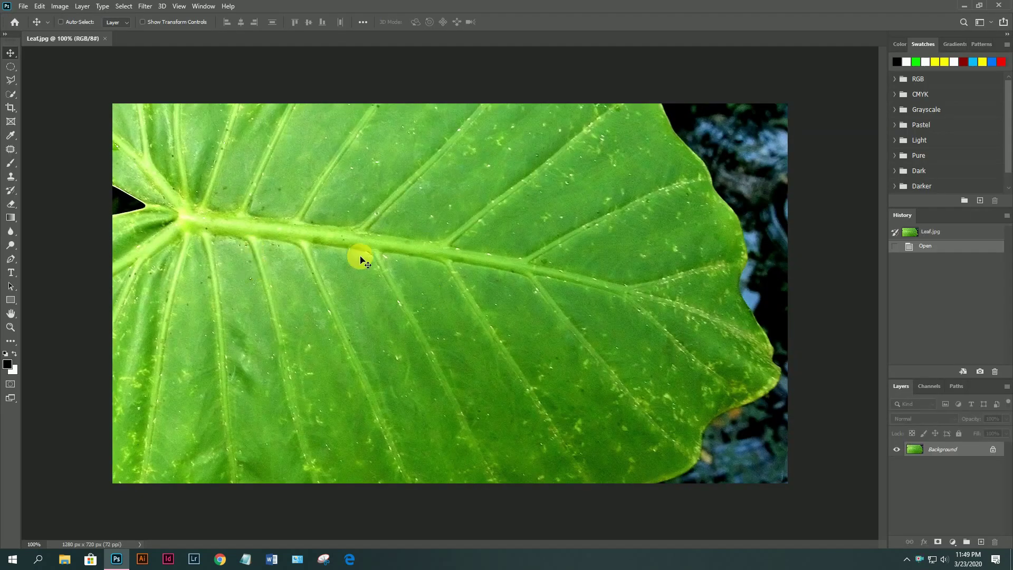
# Step: Select the Elliptical Marquee Tool and zoom the leaf to 200%
pyautogui.click(11, 71)
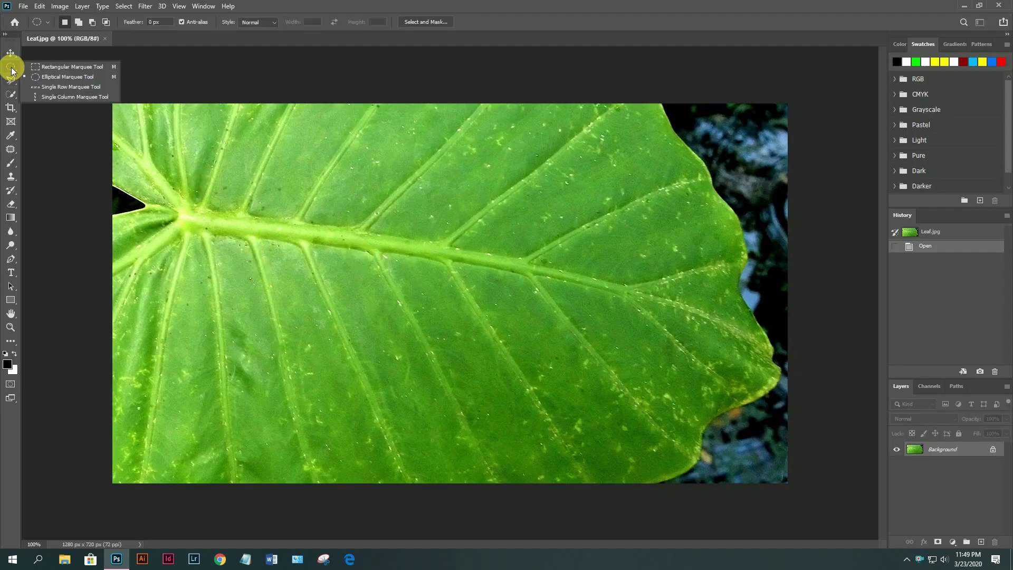
pyautogui.click(53, 82)
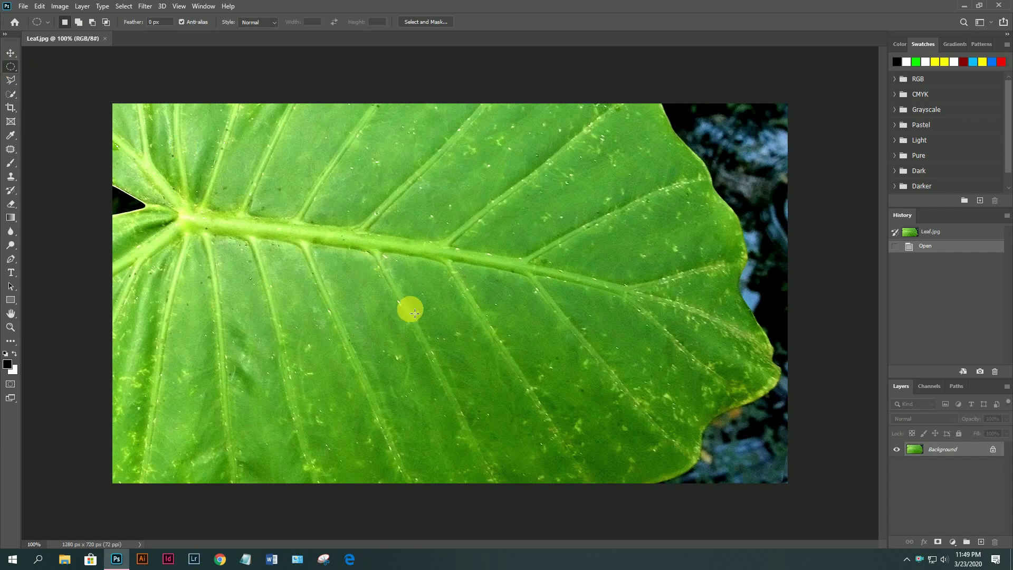
pyautogui.hotkey('ctrl', '+')
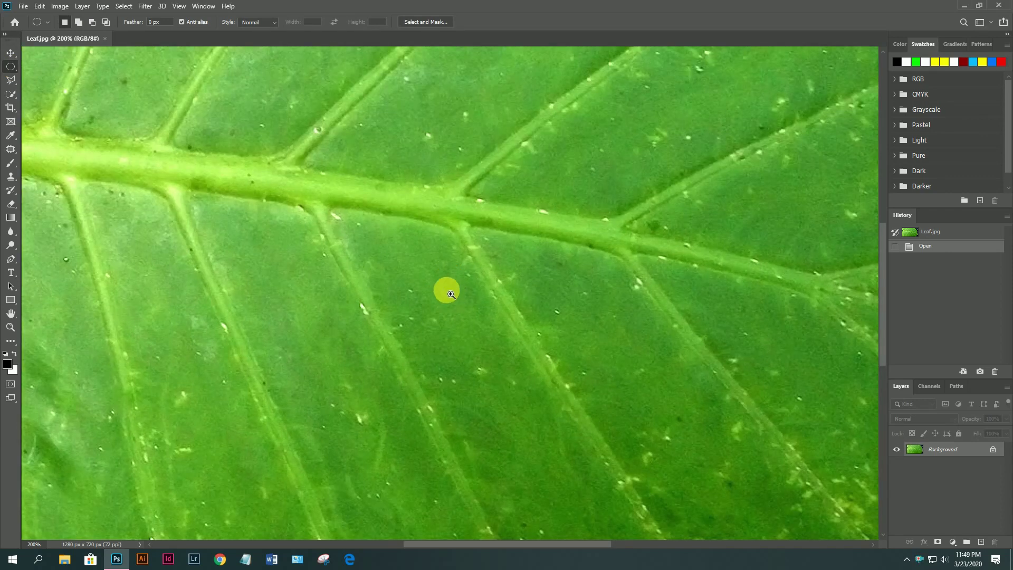
pyautogui.moveTo(444, 287); pyautogui.dragTo(435, 277)
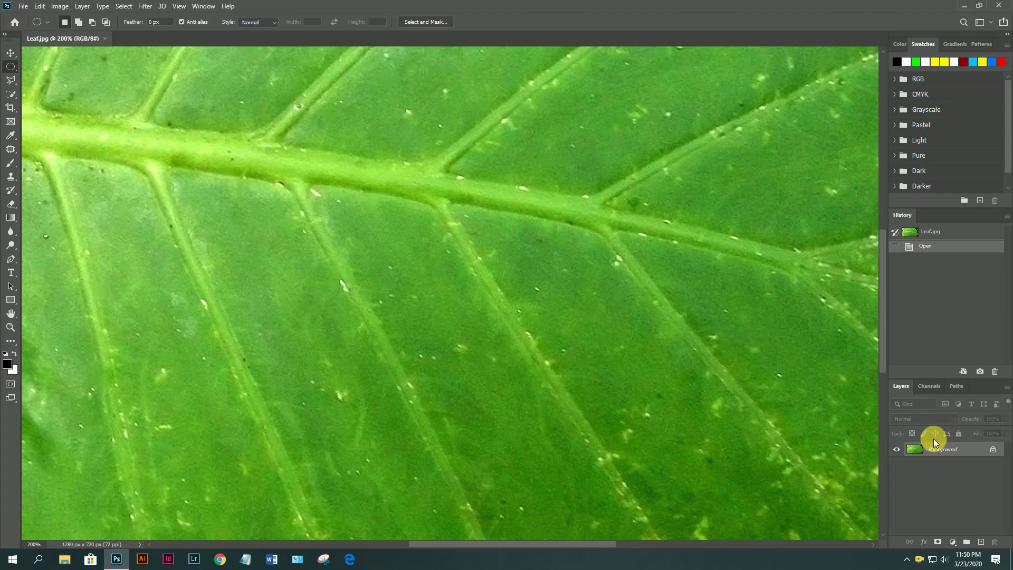
# Step: Add a new empty layer named Waterdrop above the Background
pyautogui.click(981, 541)
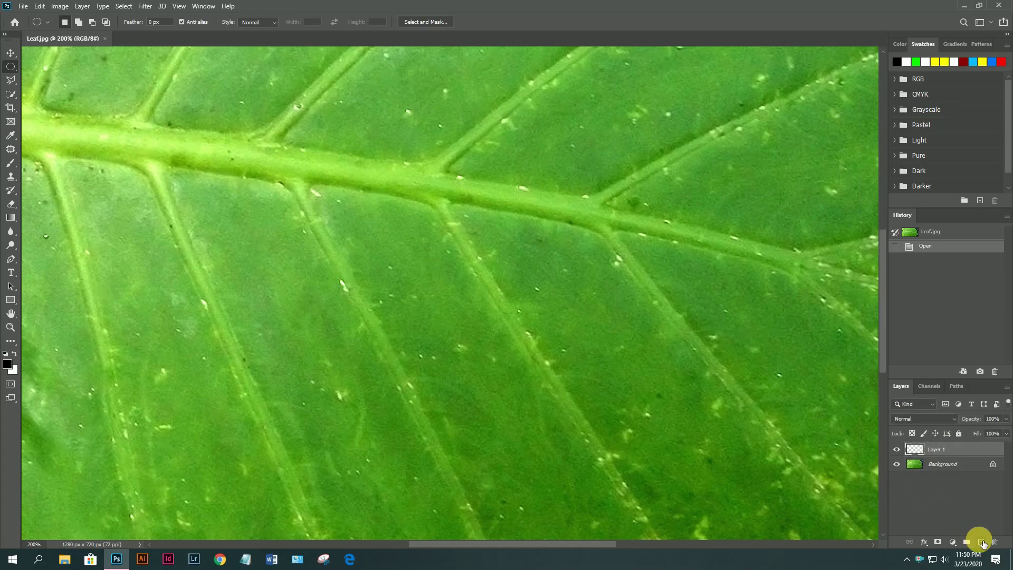
pyautogui.doubleClick(939, 455)
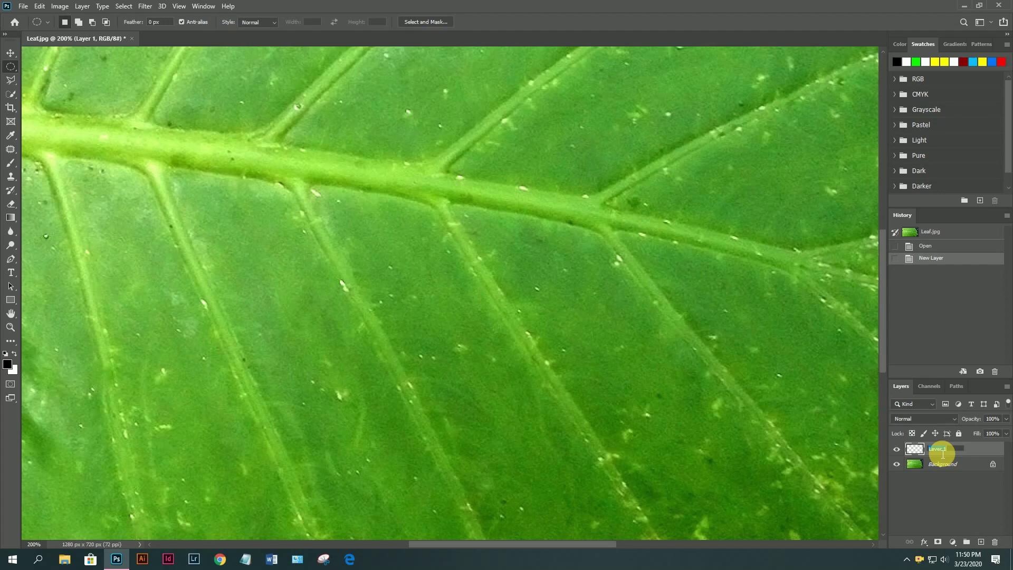
pyautogui.write('erdrop')
pyautogui.press('Return')
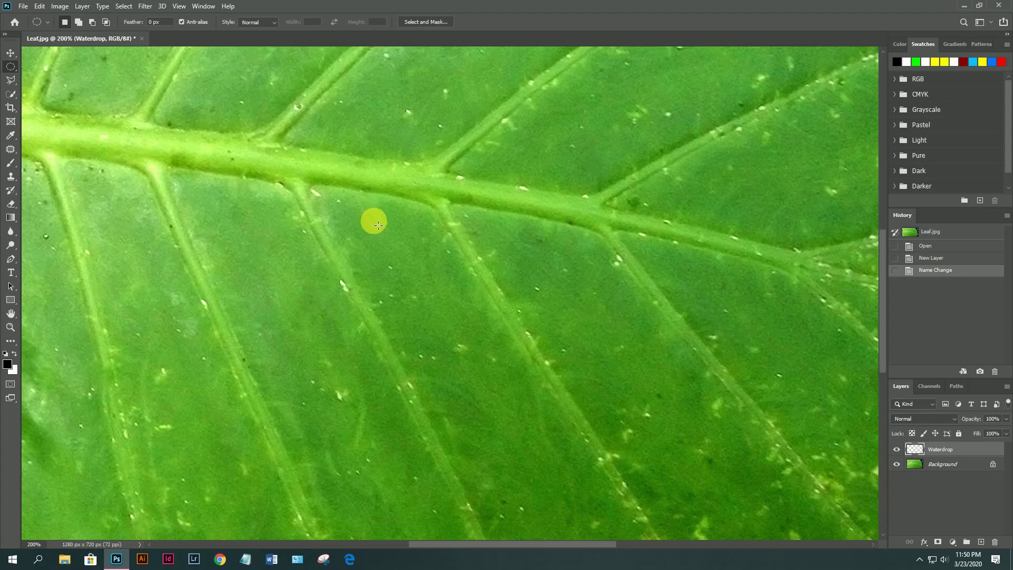
# Step: Draw a circular selection about 61 px across below the main vein, then choose the Gradient Tool
pyautogui.moveTo(365, 219); pyautogui.dragTo(433, 283)
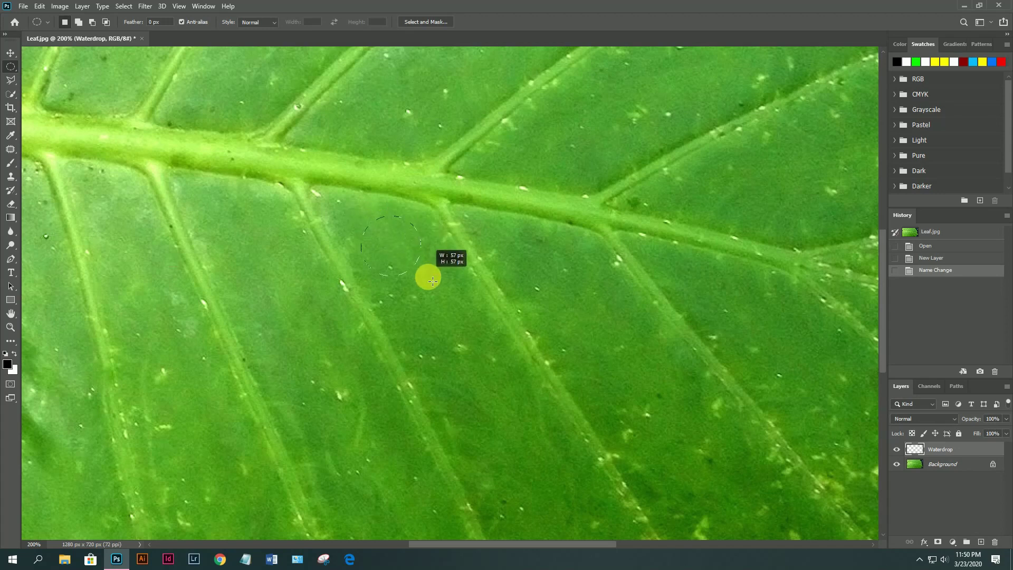
pyautogui.moveTo(434, 283); pyautogui.dragTo(434, 290)
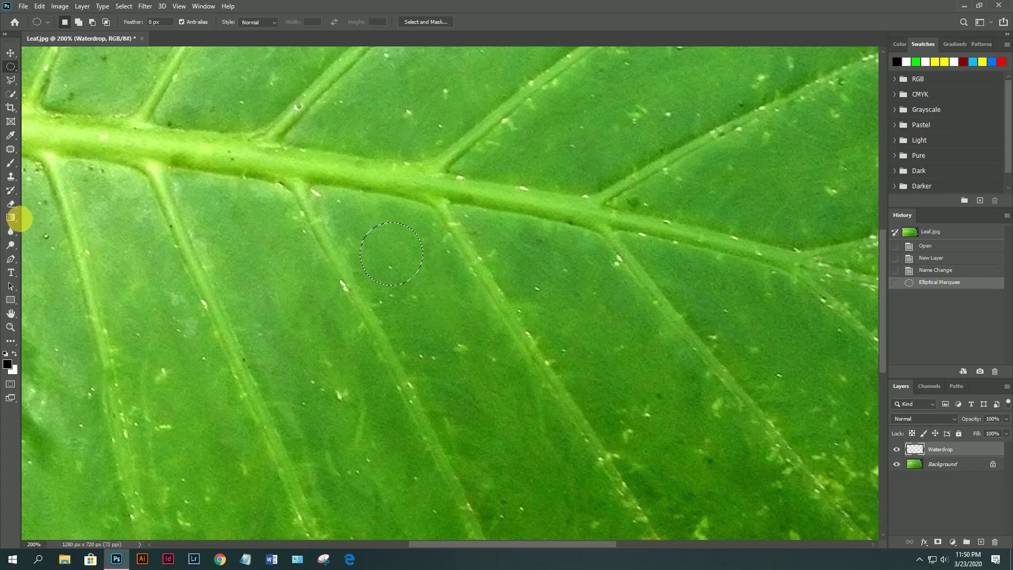
pyautogui.click(10, 217)
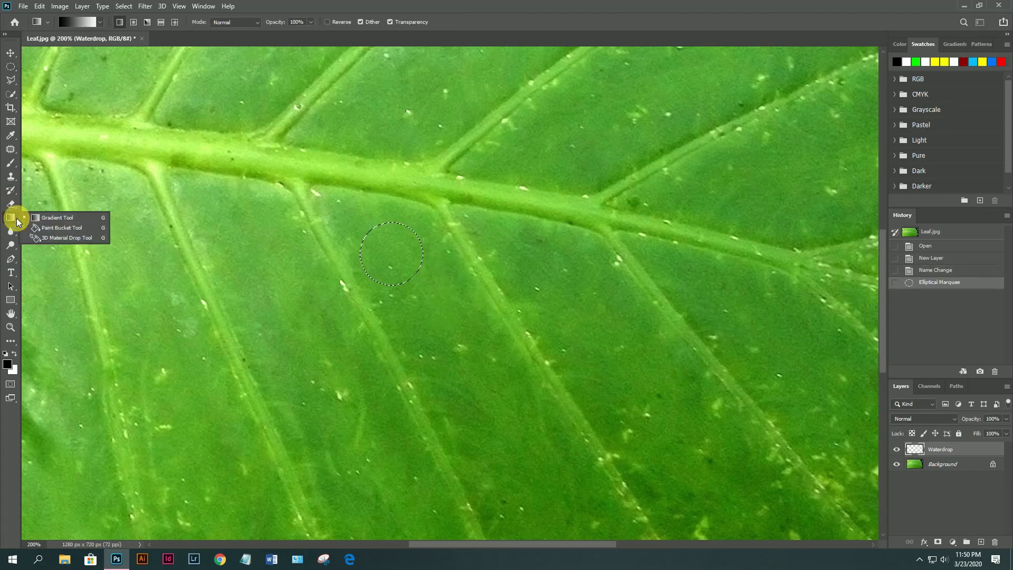
# Step: Fill the circle diagonally with the Basics black-to-white Linear gradient
pyautogui.click(71, 217)
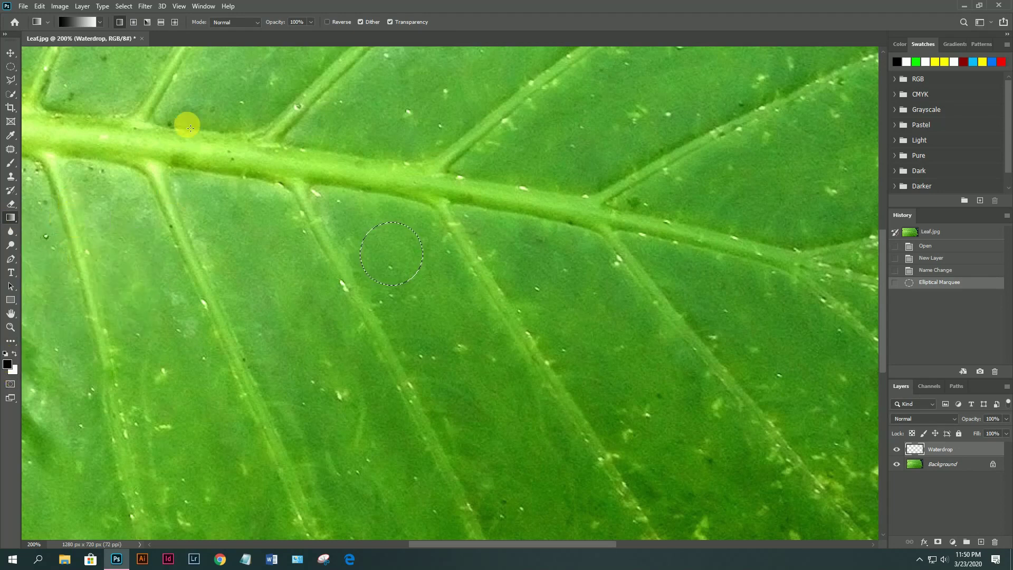
pyautogui.click(99, 22)
pyautogui.click(42, 61)
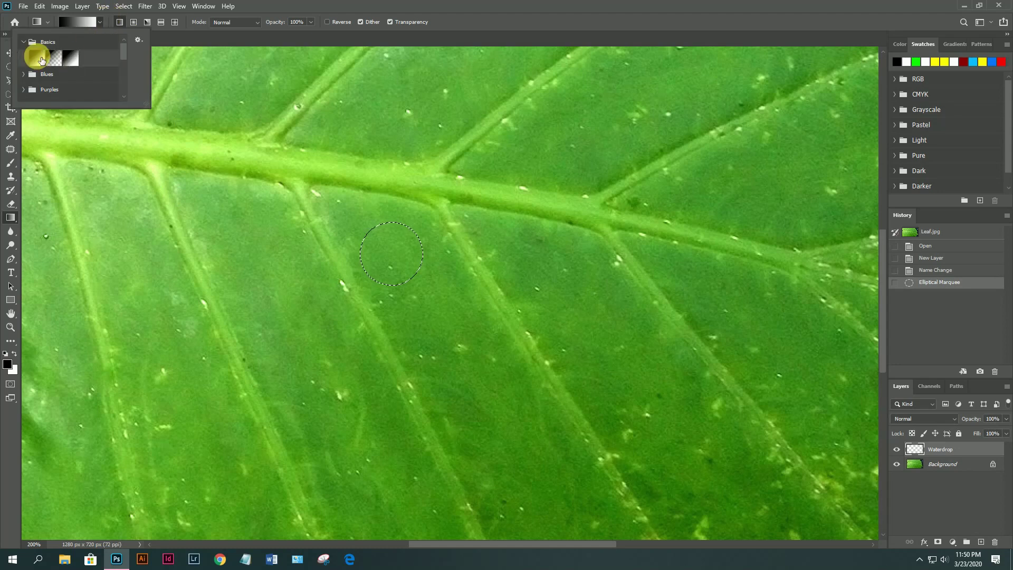
pyautogui.click(120, 22)
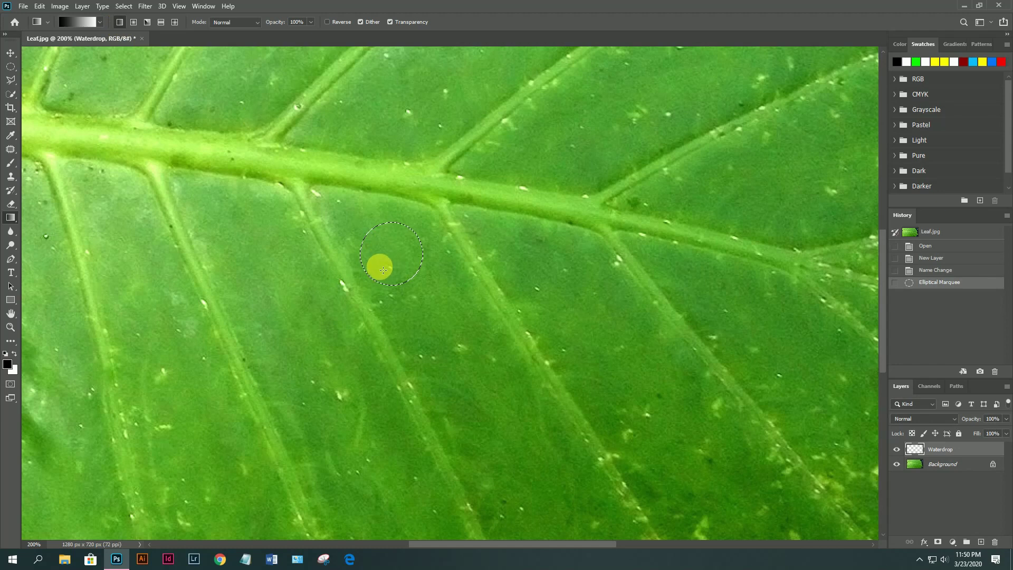
pyautogui.press('shift')
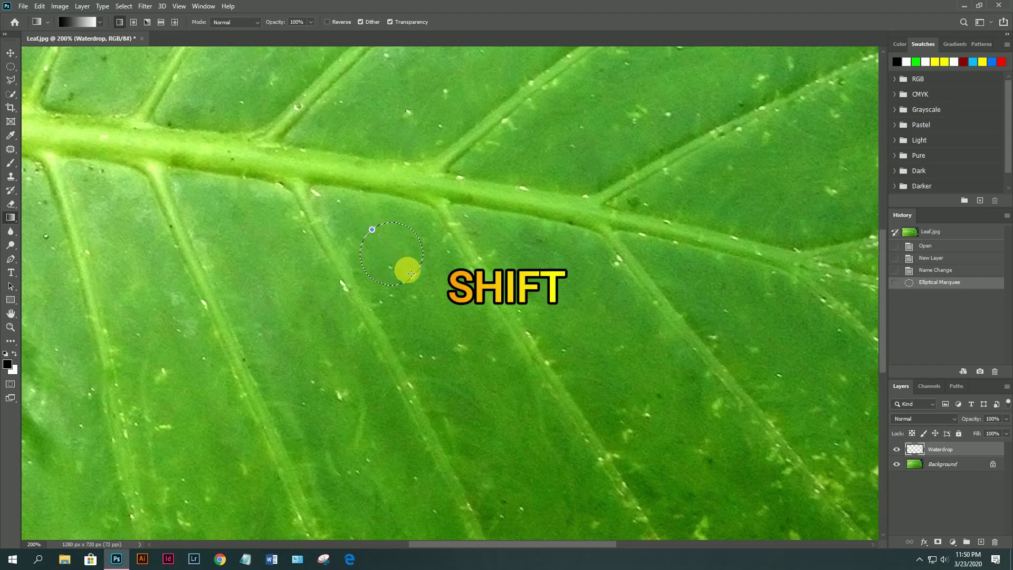
pyautogui.moveTo(372, 230); pyautogui.dragTo(419, 282)
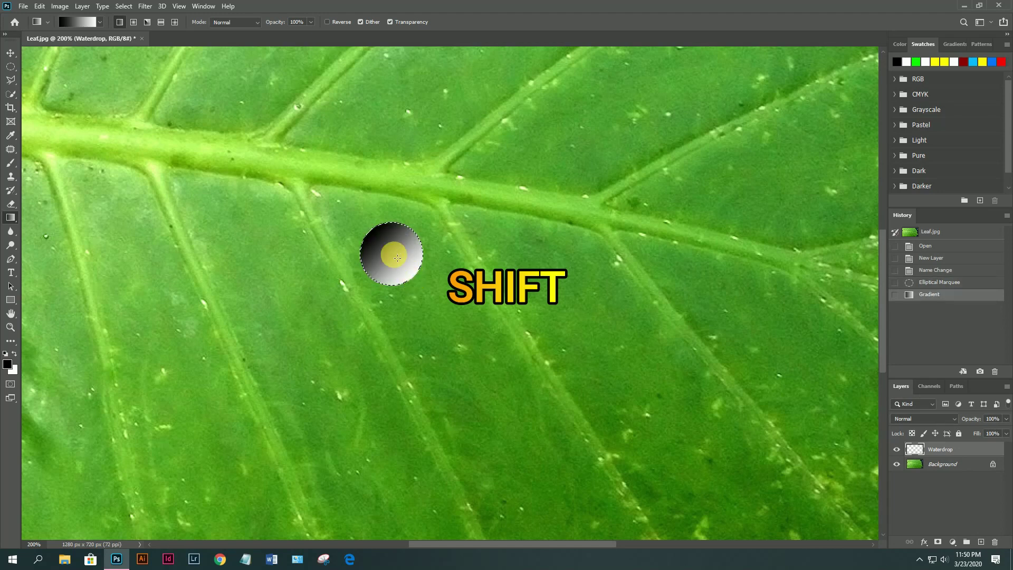
pyautogui.moveTo(369, 231); pyautogui.dragTo(419, 280)
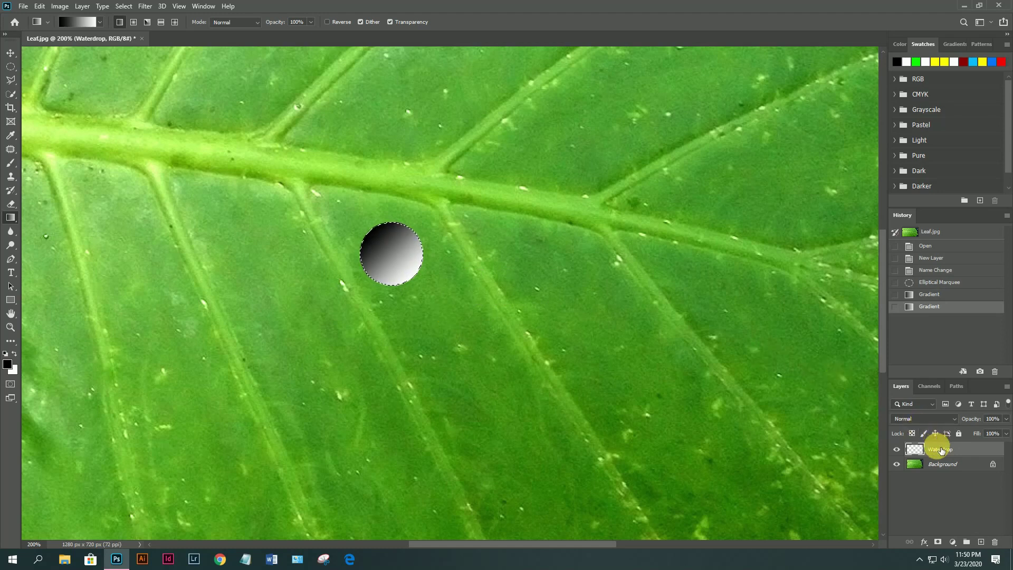
# Step: Set the Waterdrop layer's blend mode to Overlay and deselect the circle
pyautogui.click(941, 419)
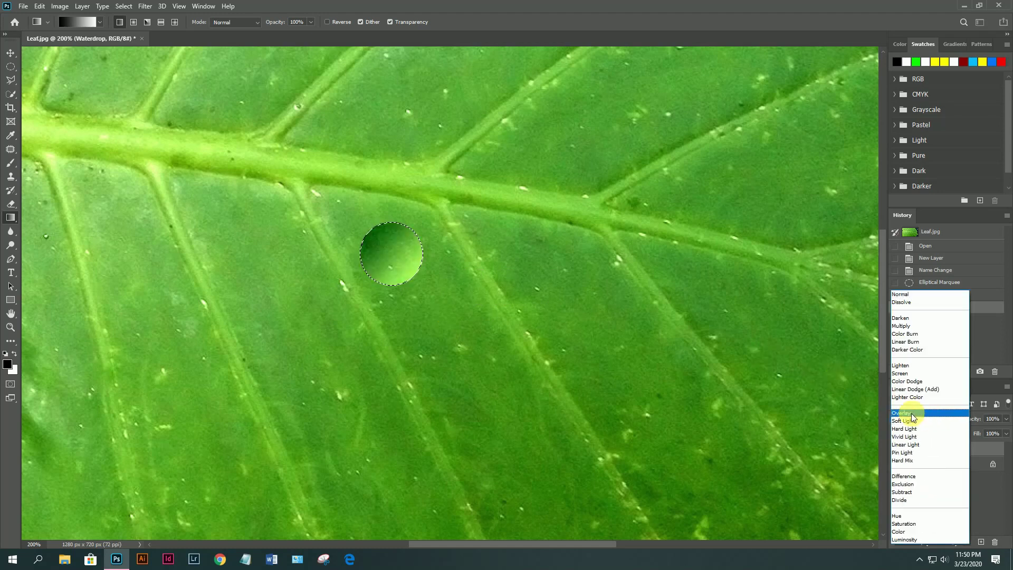
pyautogui.click(910, 413)
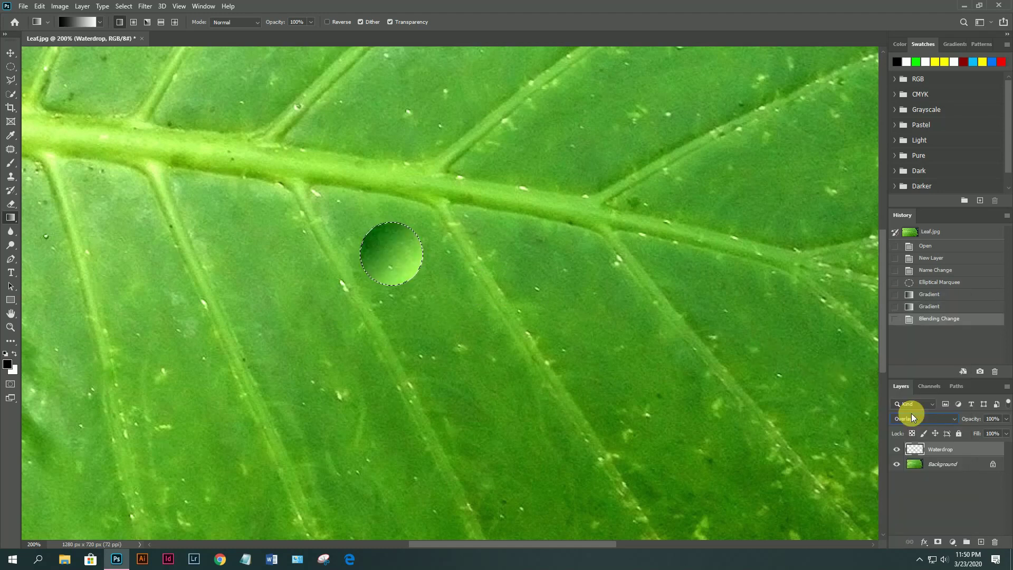
pyautogui.click(123, 7)
pyautogui.click(133, 27)
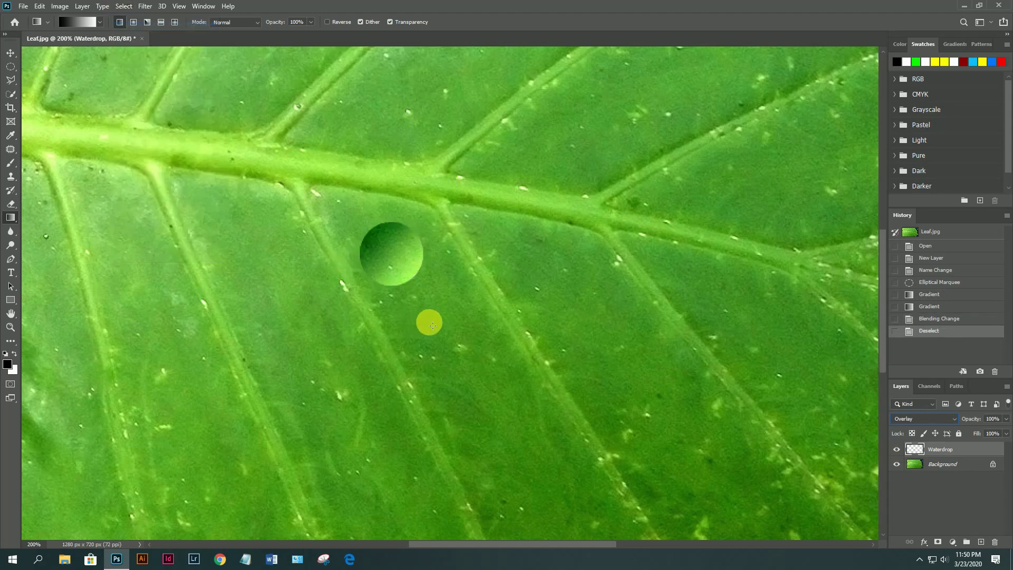
pyautogui.rightClick(944, 449)
# Step: Add a Linear Burn Inner Shadow: 40% opacity, -30° angle, 2 px distance, 5 px size
pyautogui.moveTo(649, 74); pyautogui.dragTo(548, 71)
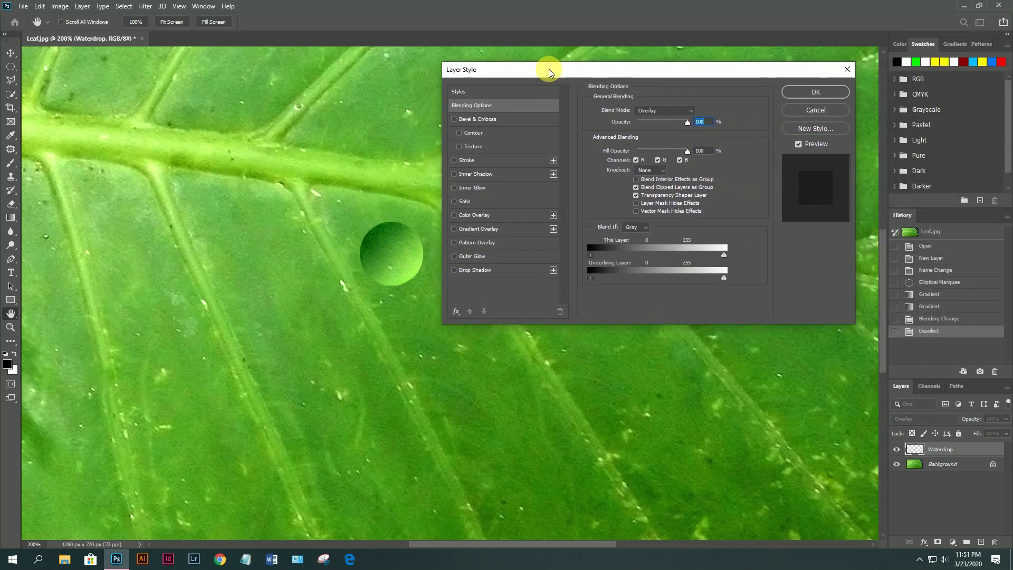
pyautogui.click(475, 175)
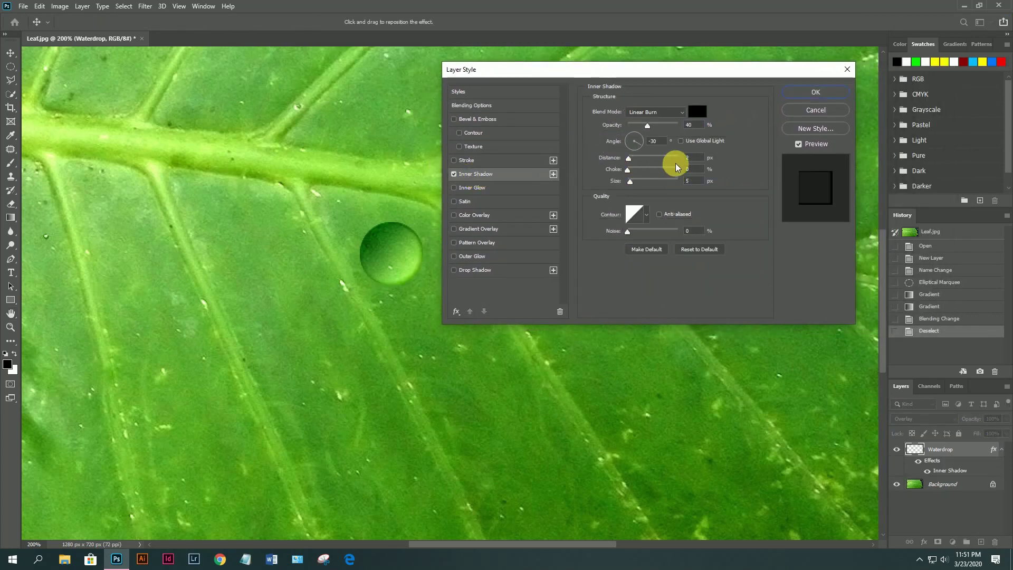
pyautogui.click(667, 112)
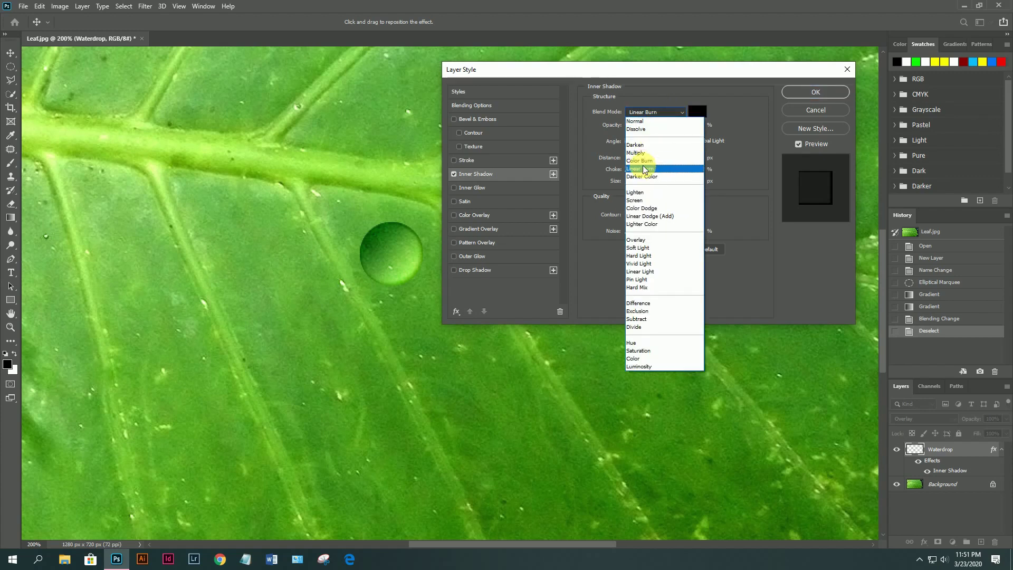
pyautogui.click(644, 168)
pyautogui.moveTo(702, 131); pyautogui.dragTo(658, 133)
pyautogui.click(658, 132)
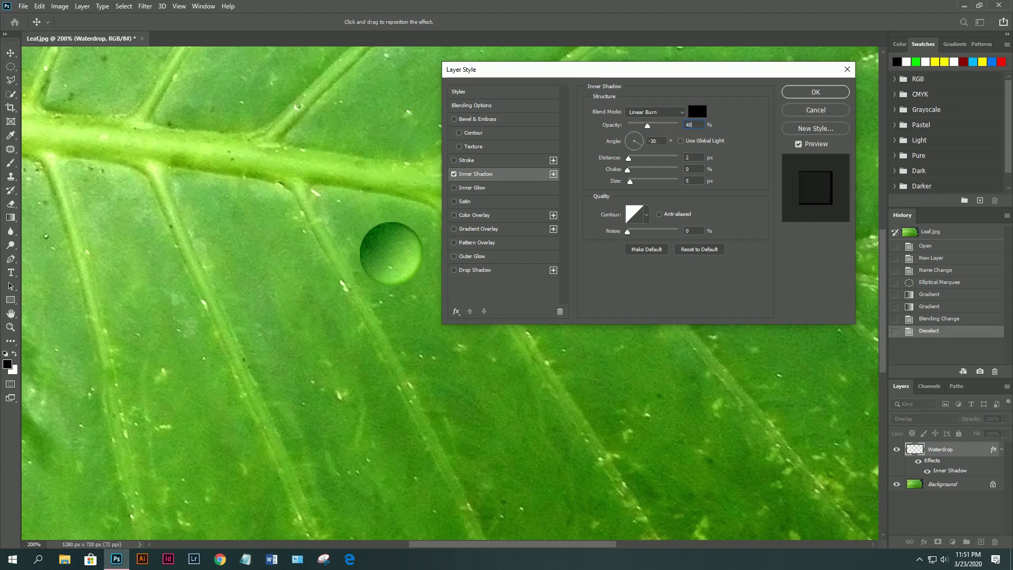
pyautogui.moveTo(663, 144); pyautogui.dragTo(627, 142)
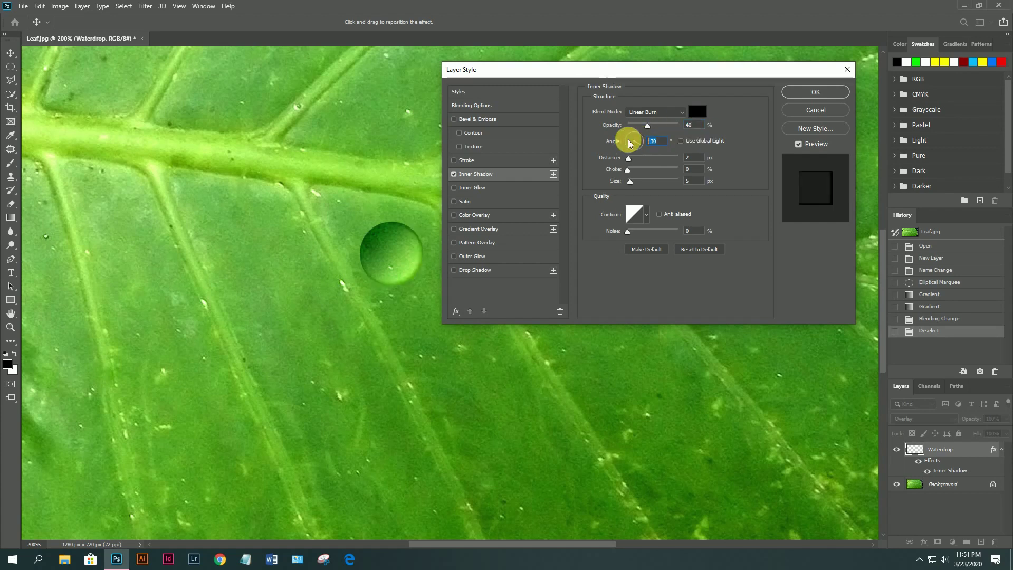
pyautogui.write('-')
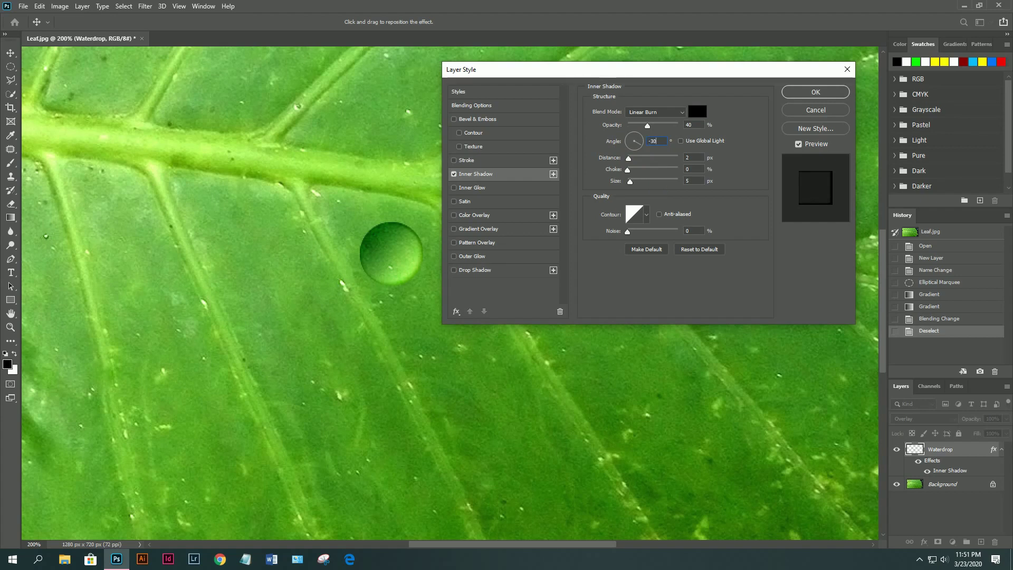
pyautogui.moveTo(702, 157); pyautogui.dragTo(662, 159)
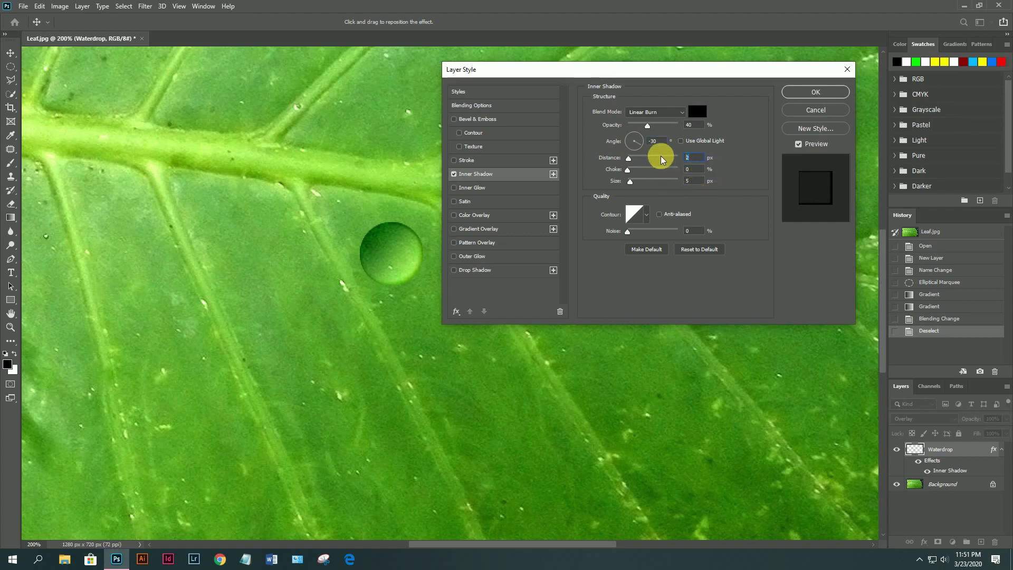
pyautogui.click(696, 183)
pyautogui.moveTo(696, 185); pyautogui.dragTo(648, 181)
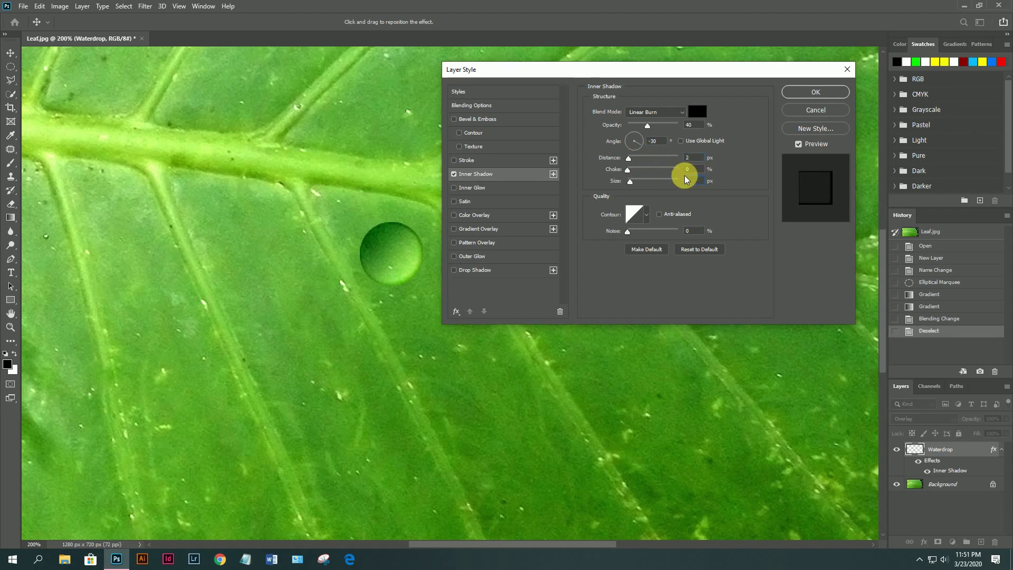
# Step: Apply a Linear Burn Drop Shadow: 30% opacity, 127° angle, 10 px distance, 14 px size
pyautogui.click(483, 272)
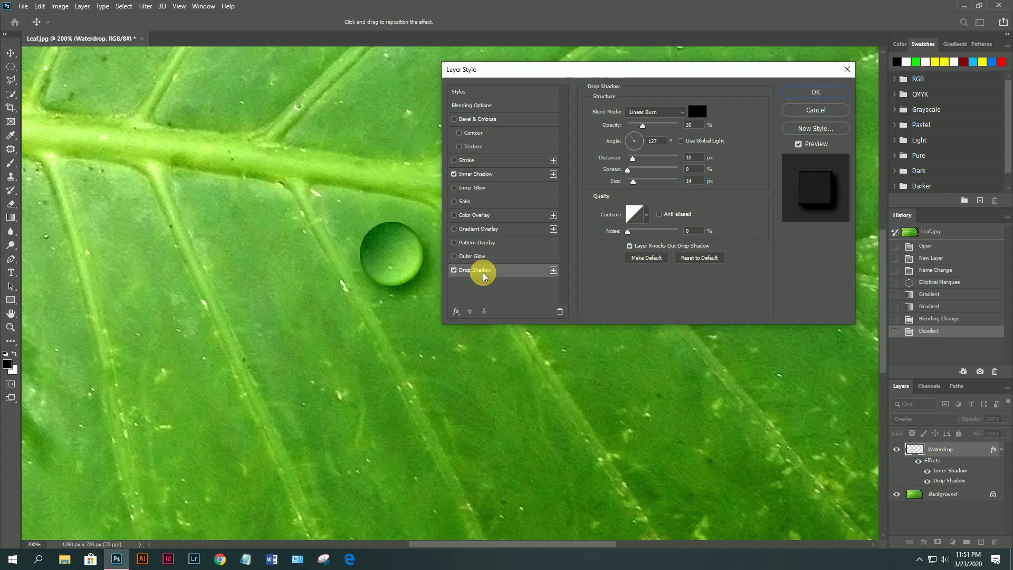
pyautogui.click(669, 111)
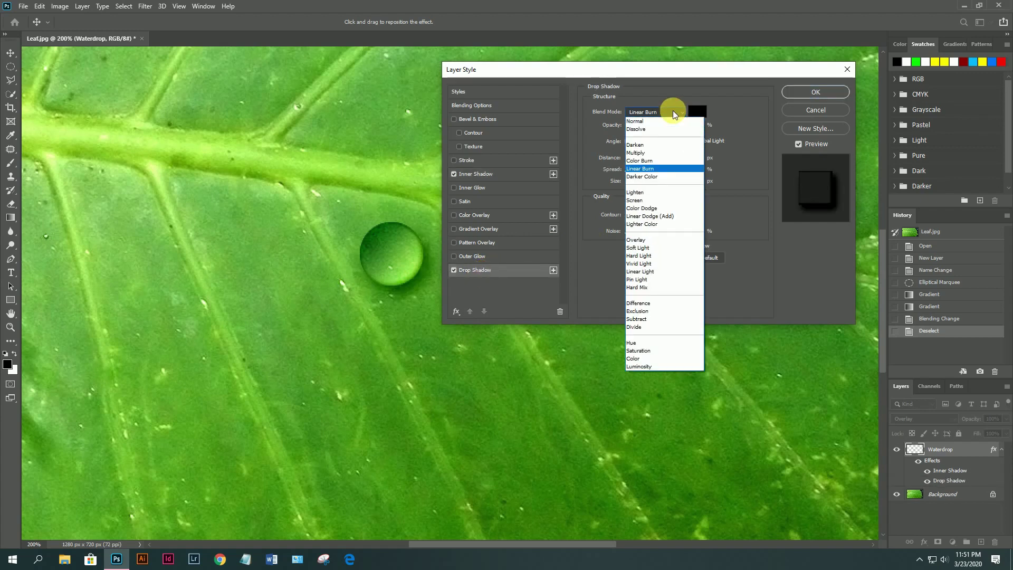
pyautogui.click(645, 161)
pyautogui.click(692, 125)
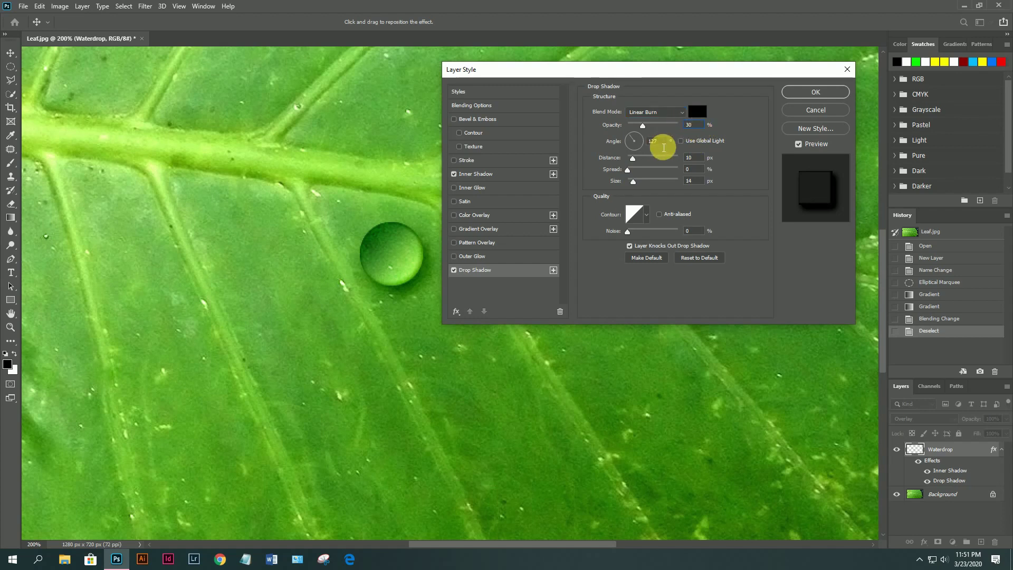
pyautogui.click(693, 157)
pyautogui.click(691, 180)
pyautogui.doubleClick(693, 182)
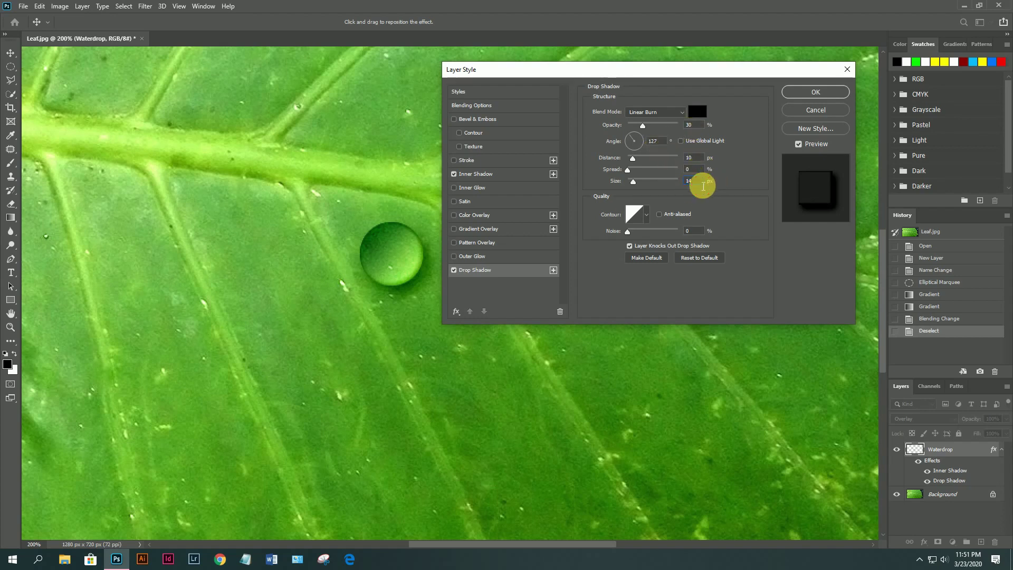
pyautogui.click(815, 92)
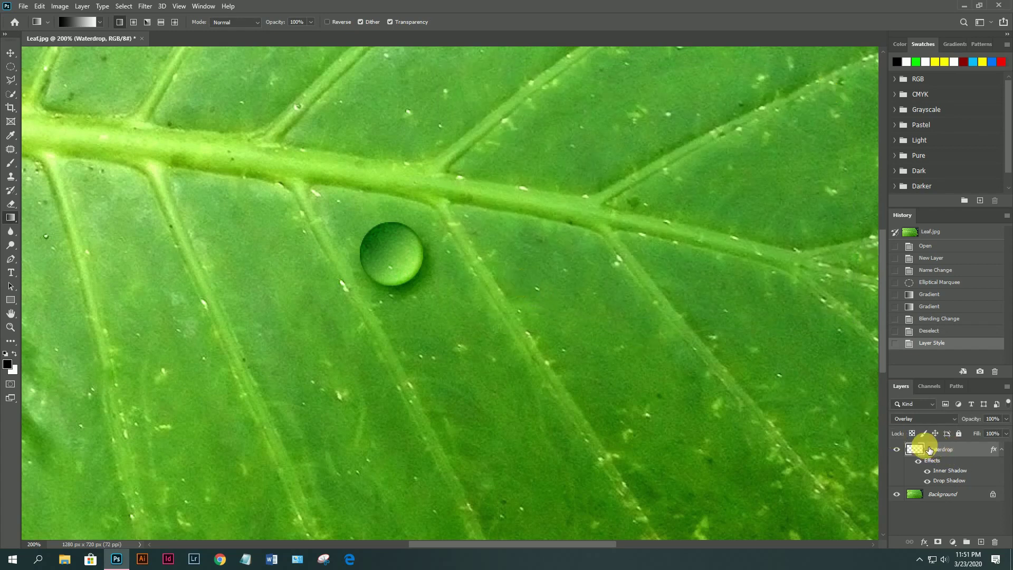
pyautogui.click(1003, 451)
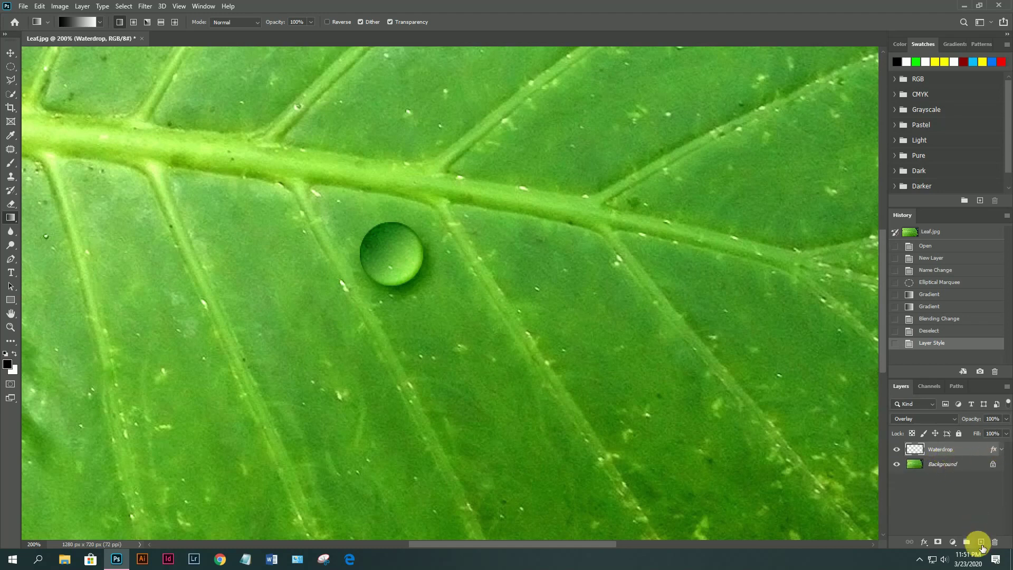
# Step: Add a new layer above Waterdrop and select the standard Brush tool
pyautogui.click(980, 543)
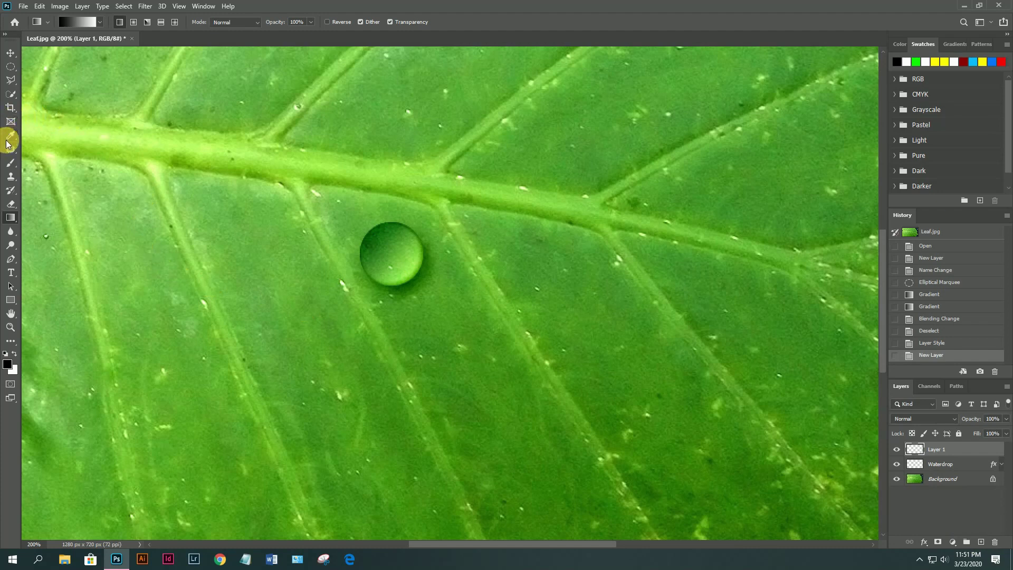
pyautogui.click(12, 166)
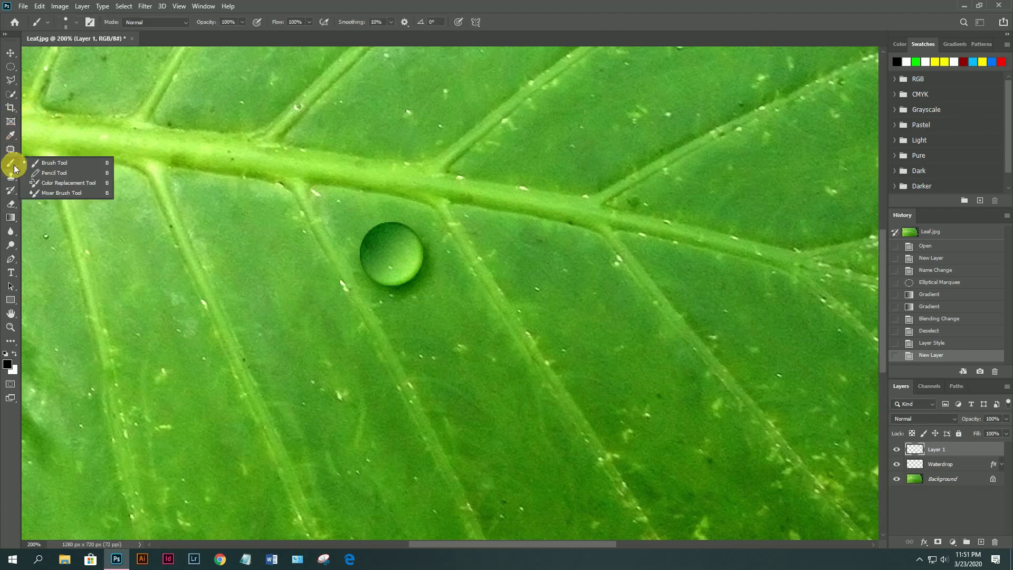
pyautogui.click(54, 163)
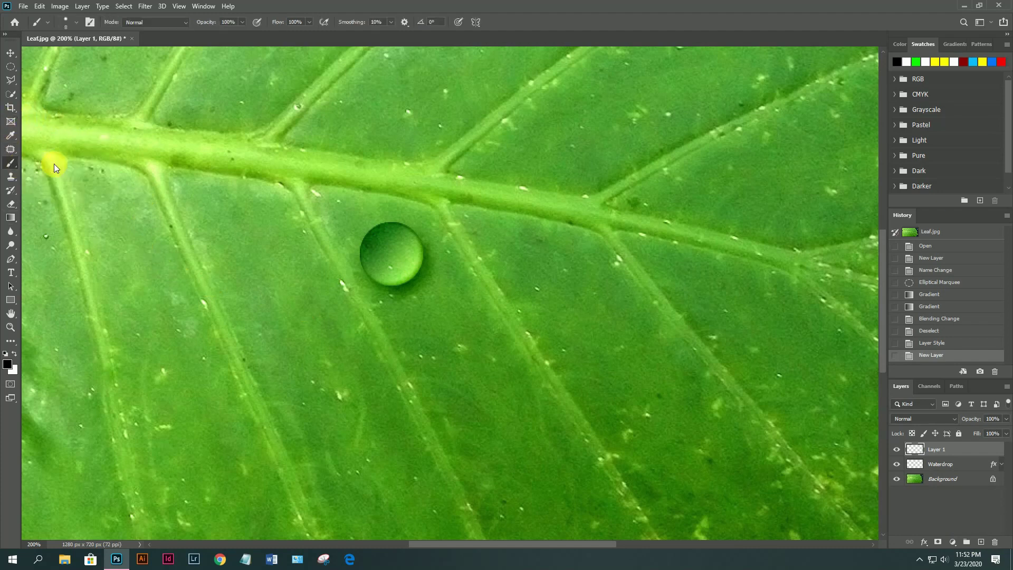
pyautogui.click(75, 25)
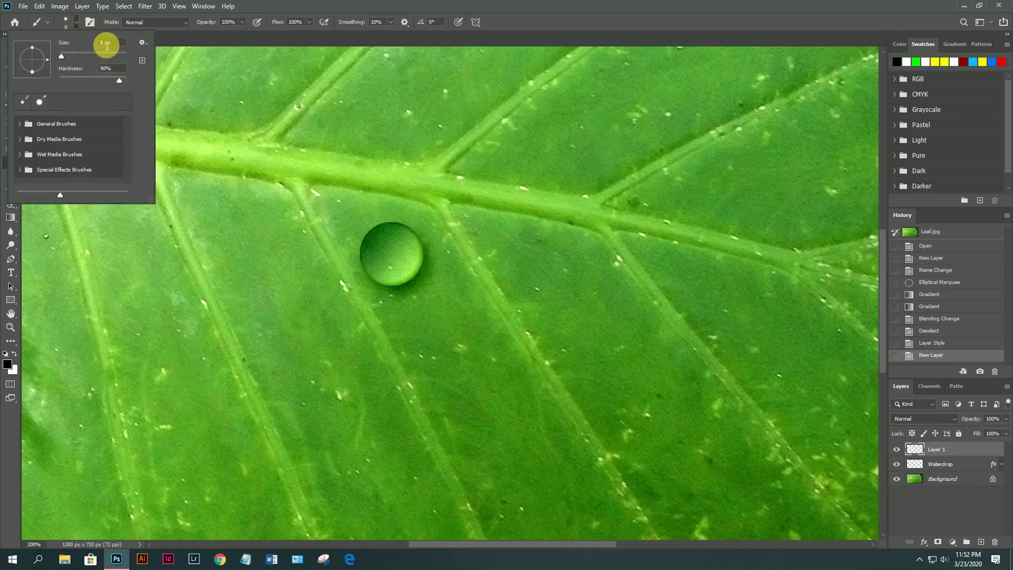
pyautogui.click(75, 25)
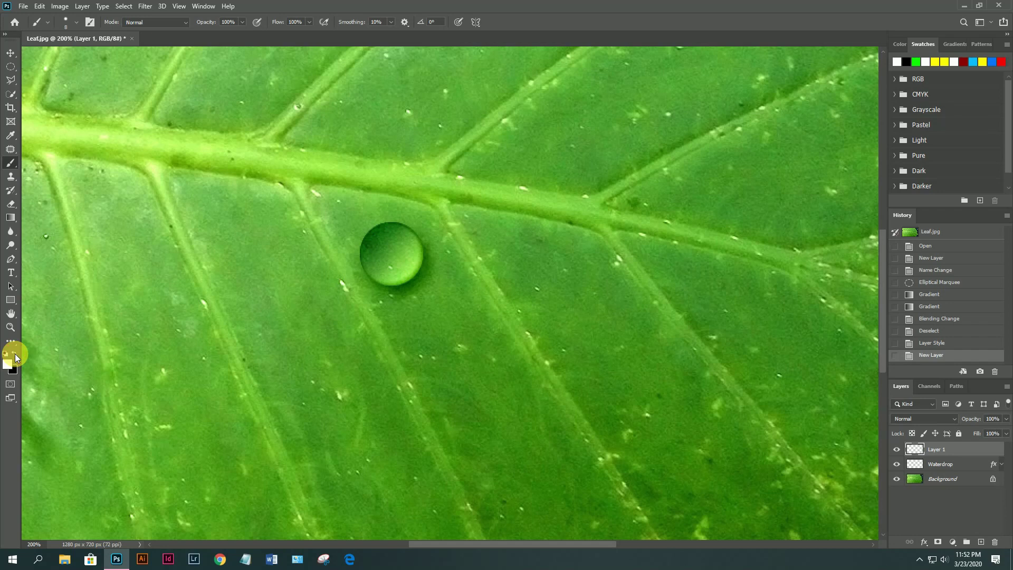
# Step: Name the layer Highlight, paint a white dot on the drop's upper left, and select both layers
pyautogui.doubleClick(940, 452)
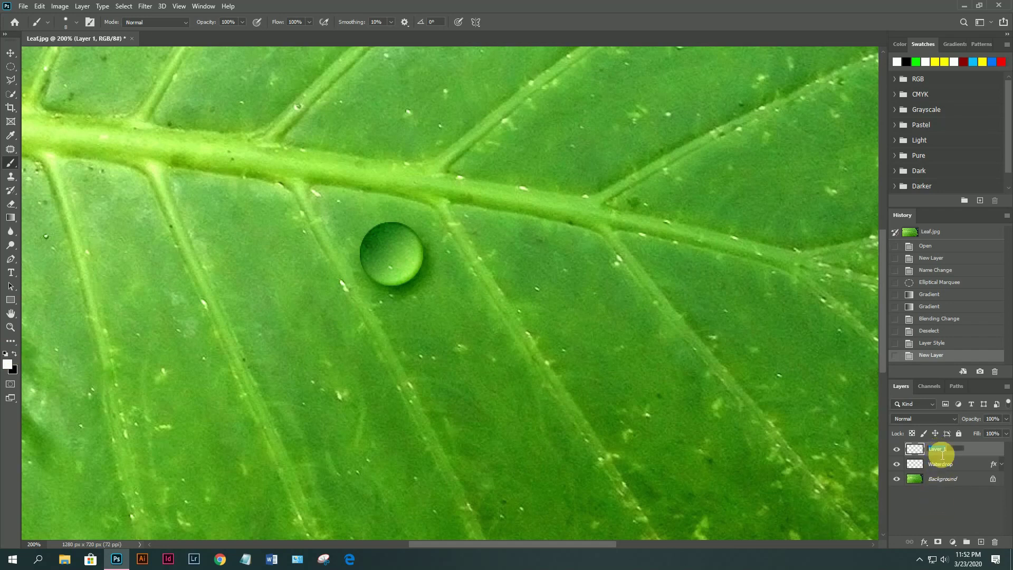
pyautogui.write('Highlight')
pyautogui.press('Return')
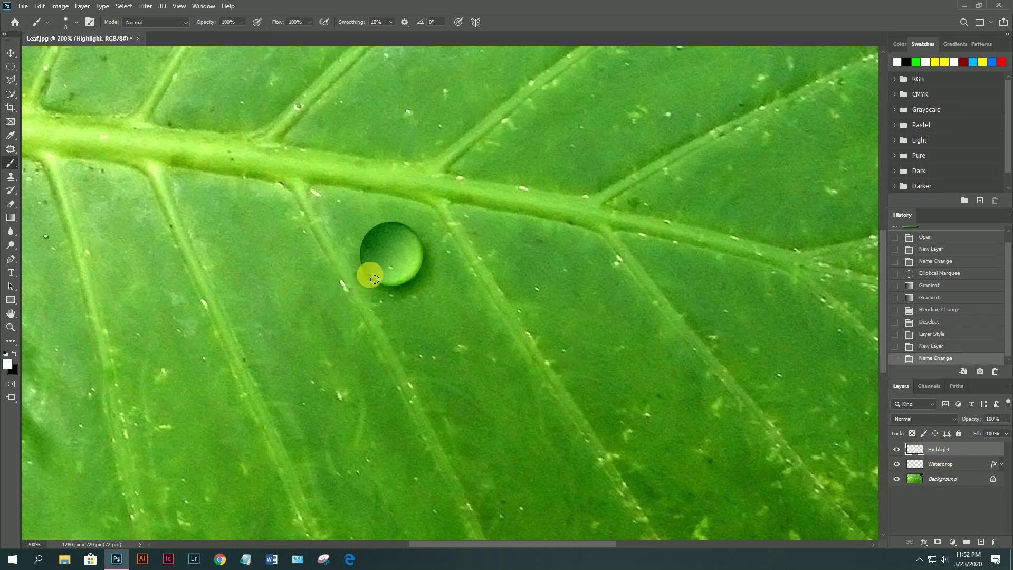
pyautogui.click(376, 239)
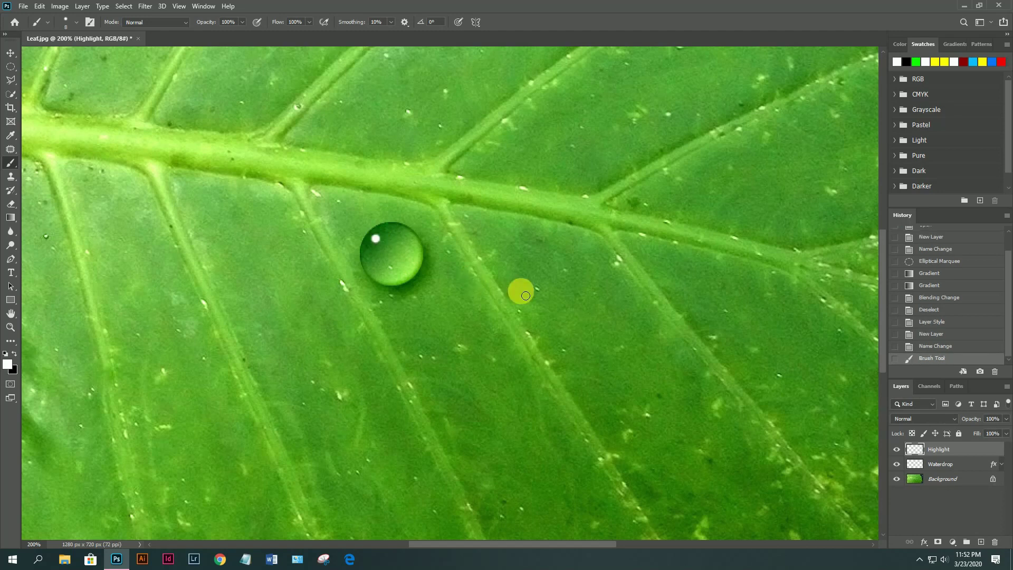
pyautogui.click(952, 467)
pyautogui.keyDown('shift'); pyautogui.click(957, 455); pyautogui.keyUp('shift')
# Step: Group the selected Waterdrop and Highlight layers into Group 1
pyautogui.rightClick(956, 453)
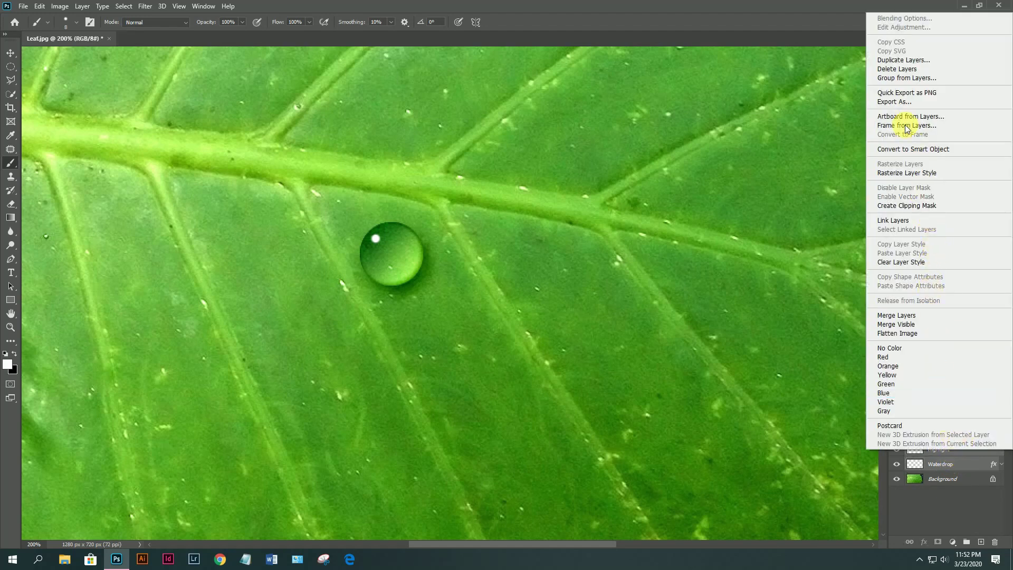
pyautogui.click(901, 79)
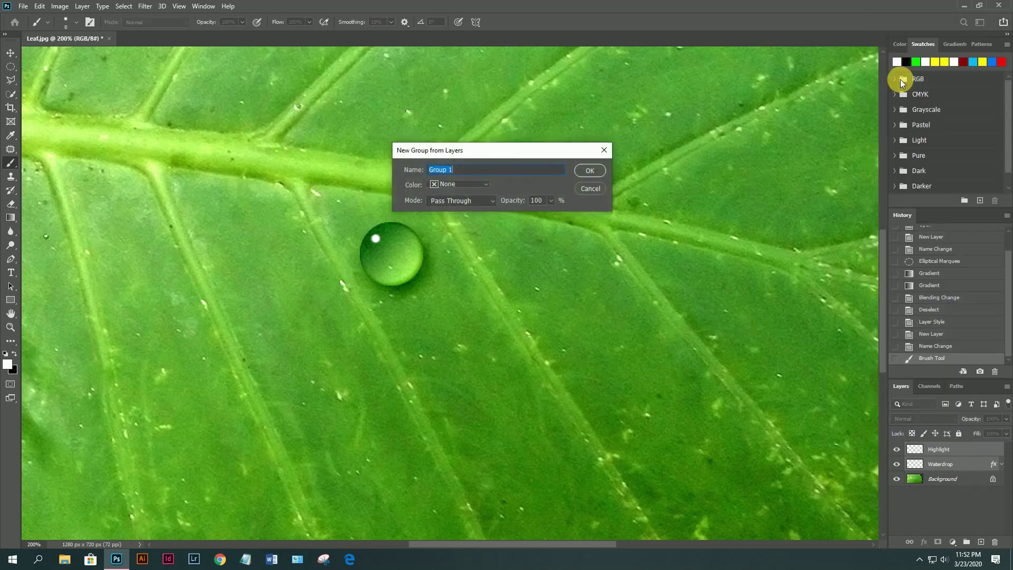
pyautogui.click(590, 172)
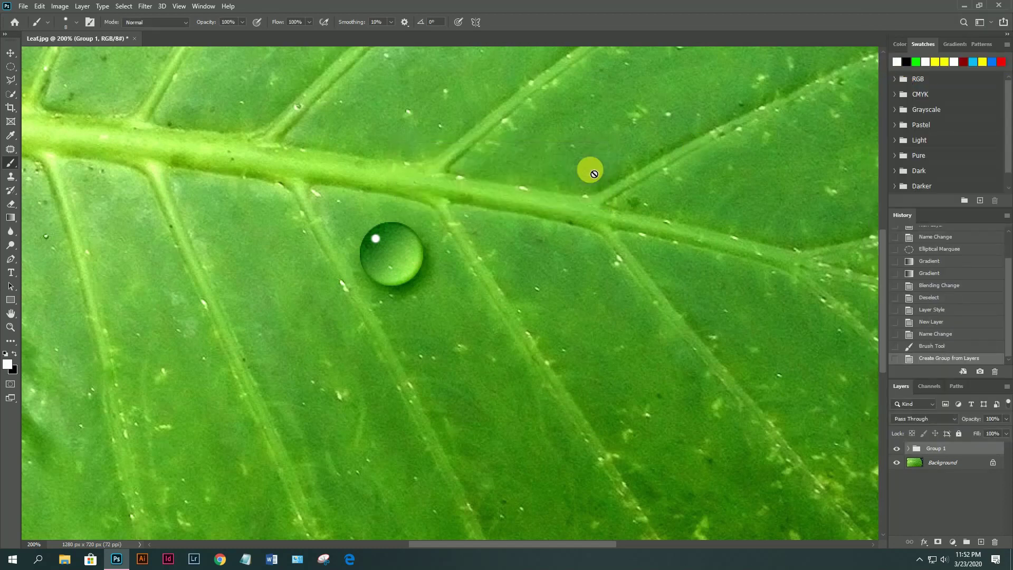
# Step: Zoom out and duplicate the water drop, placing the copy below-left of the original
pyautogui.keyDown('alt'); pyautogui.click(403, 262); pyautogui.keyUp('alt')
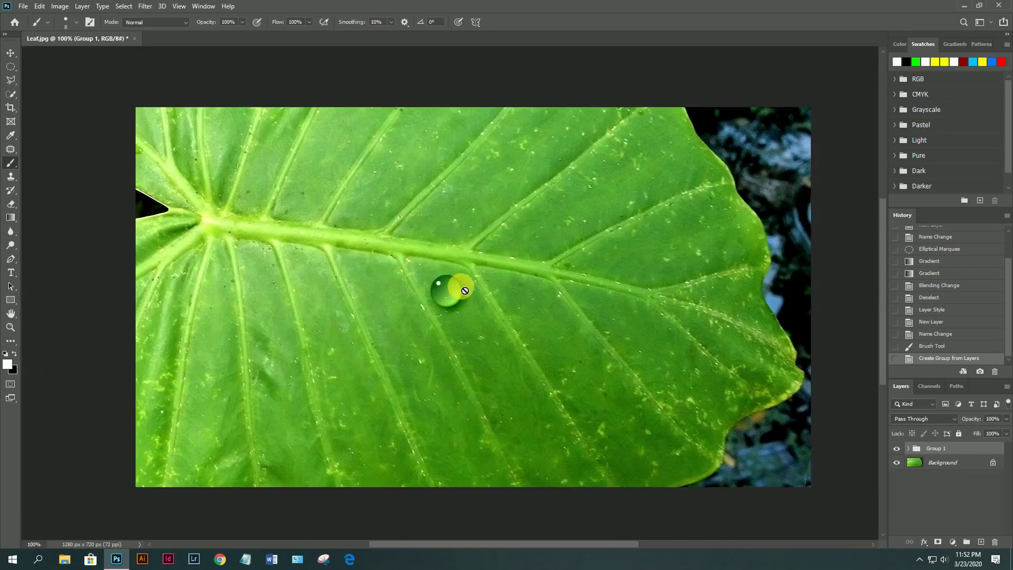
pyautogui.press('x')
pyautogui.press('v')
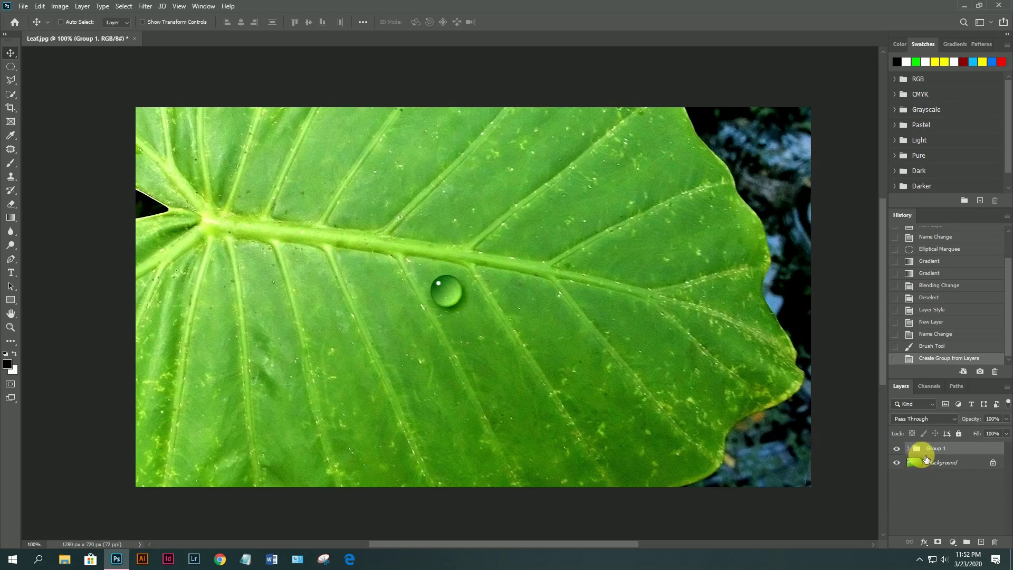
pyautogui.click(896, 448)
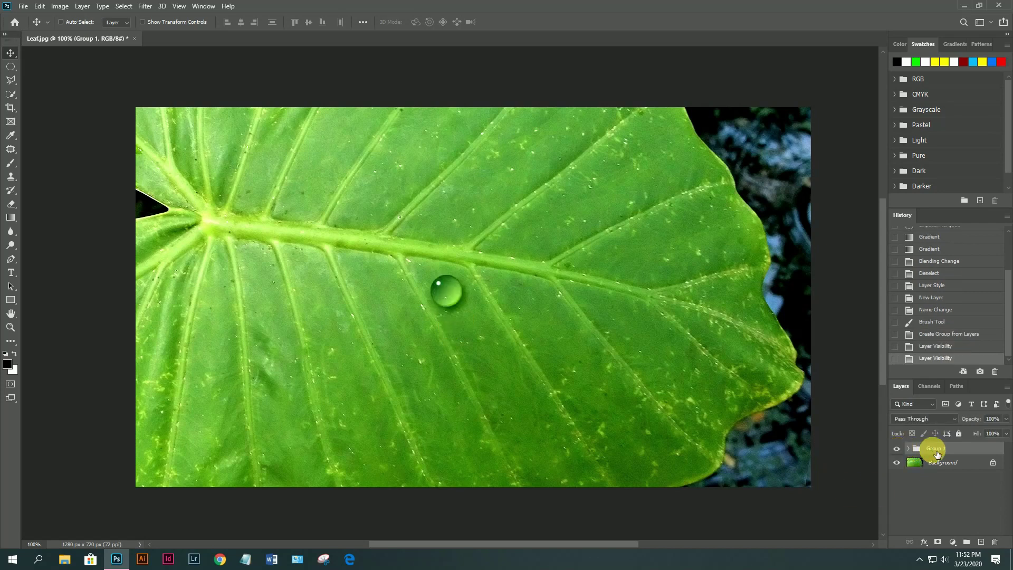
pyautogui.moveTo(445, 317)
pyautogui.mouseDown()
pyautogui.moveTo(448, 294)
pyautogui.moveTo(414, 337)
pyautogui.mouseUp()
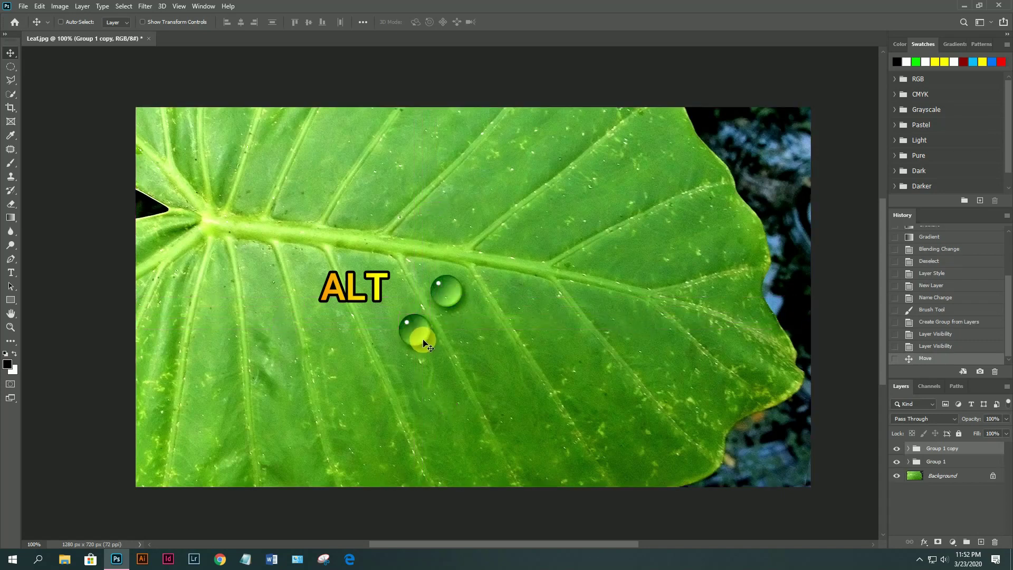
# Step: Scale the copied drop to about 133% and nudge it into place
pyautogui.hotkey('ctrl', 't')
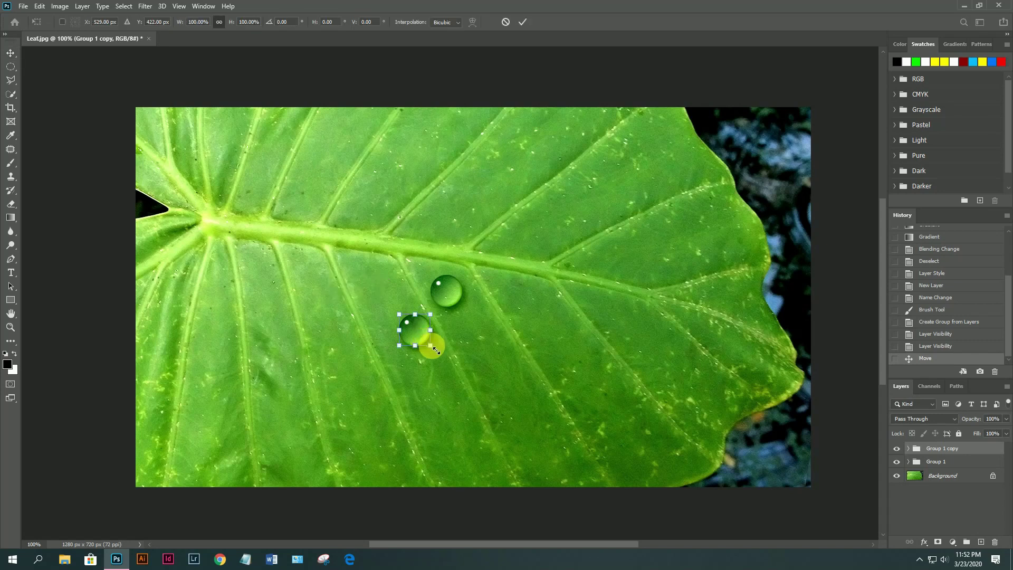
pyautogui.moveTo(436, 351); pyautogui.dragTo(440, 356)
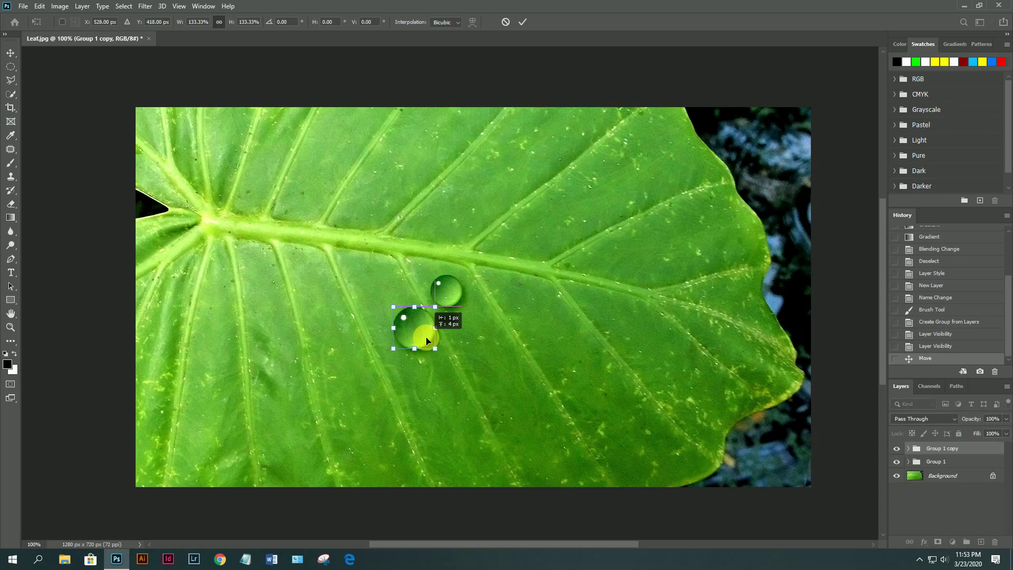
pyautogui.moveTo(427, 340); pyautogui.dragTo(424, 342)
pyautogui.press('Return')
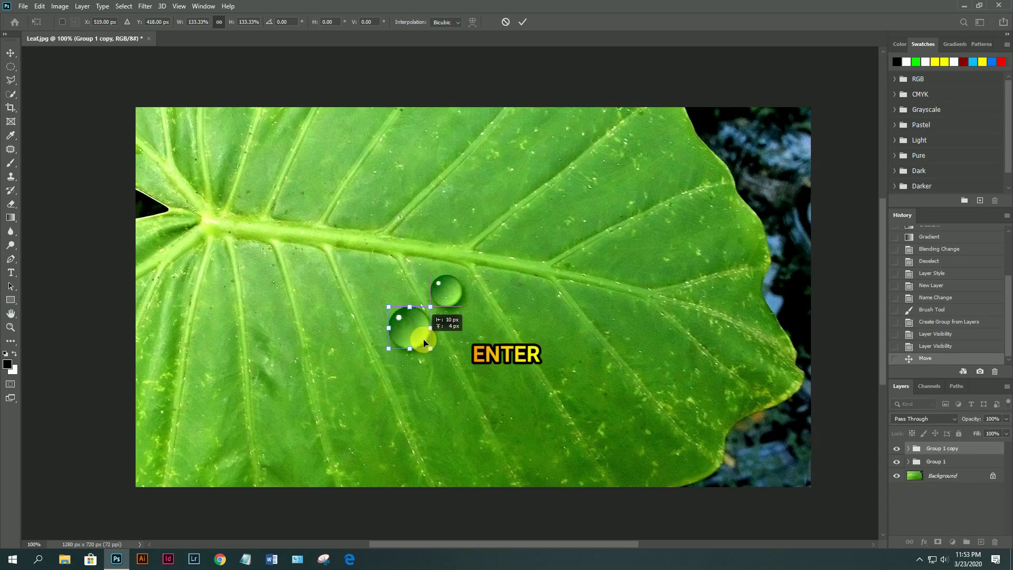
pyautogui.press('Down')
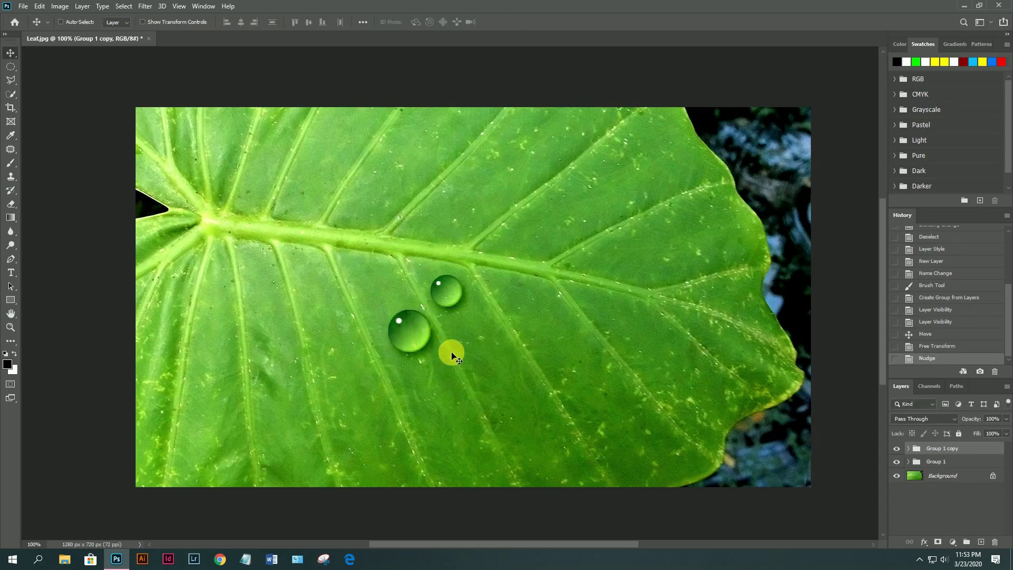
# Step: Duplicate a drop, shrink the copy to 47.5%, and place it beneath the pair
pyautogui.moveTo(448, 357)
pyautogui.mouseDown()
pyautogui.moveTo(425, 343)
pyautogui.moveTo(468, 352)
pyautogui.mouseUp()
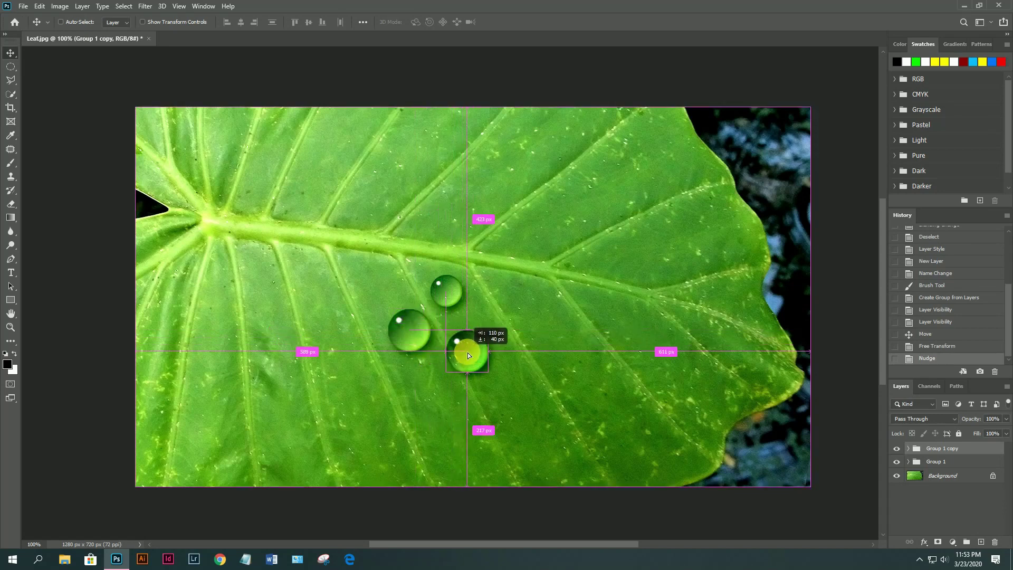
pyautogui.press('ctrl')
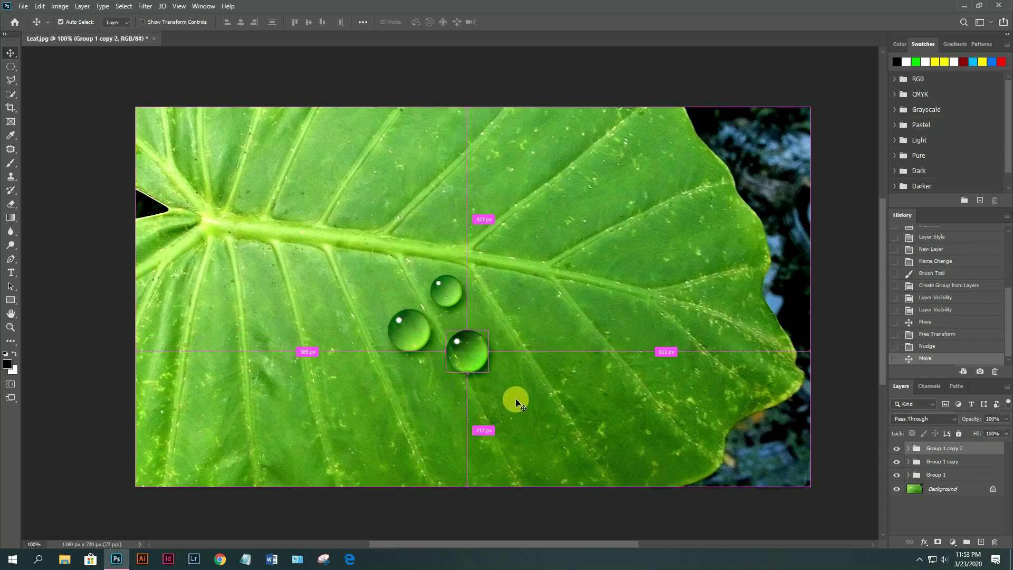
pyautogui.hotkey('ctrl', 't')
pyautogui.moveTo(488, 372); pyautogui.dragTo(470, 357)
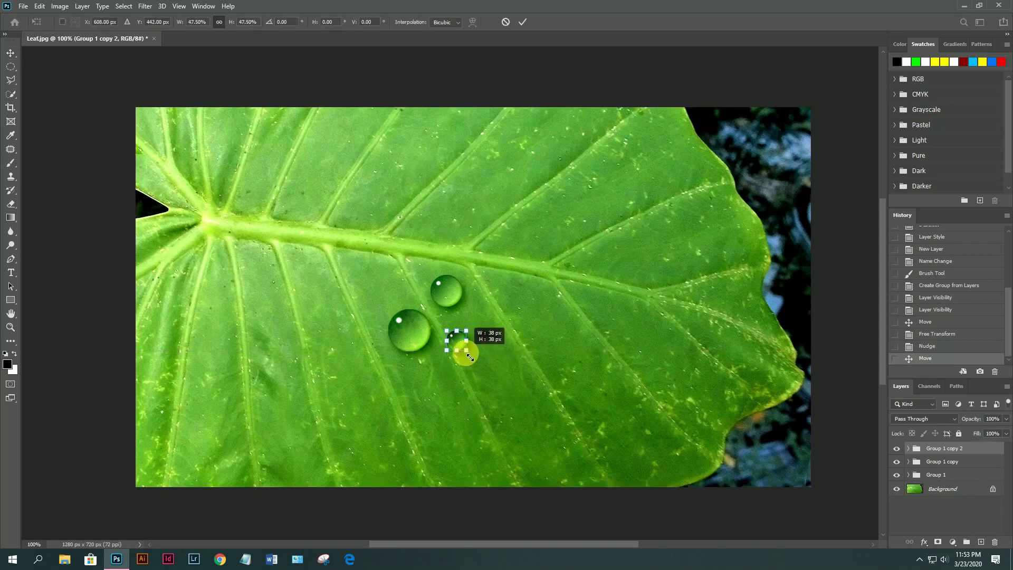
pyautogui.press('Return')
pyautogui.moveTo(454, 360)
pyautogui.mouseDown()
pyautogui.moveTo(499, 326)
pyautogui.moveTo(524, 349)
pyautogui.moveTo(517, 328)
pyautogui.mouseUp()
# Step: Enlarge the newest copy, Group 1 copy 3, to 231% as a large droplet on the right
pyautogui.hotkey('ctrl', 't')
pyautogui.press('Return')
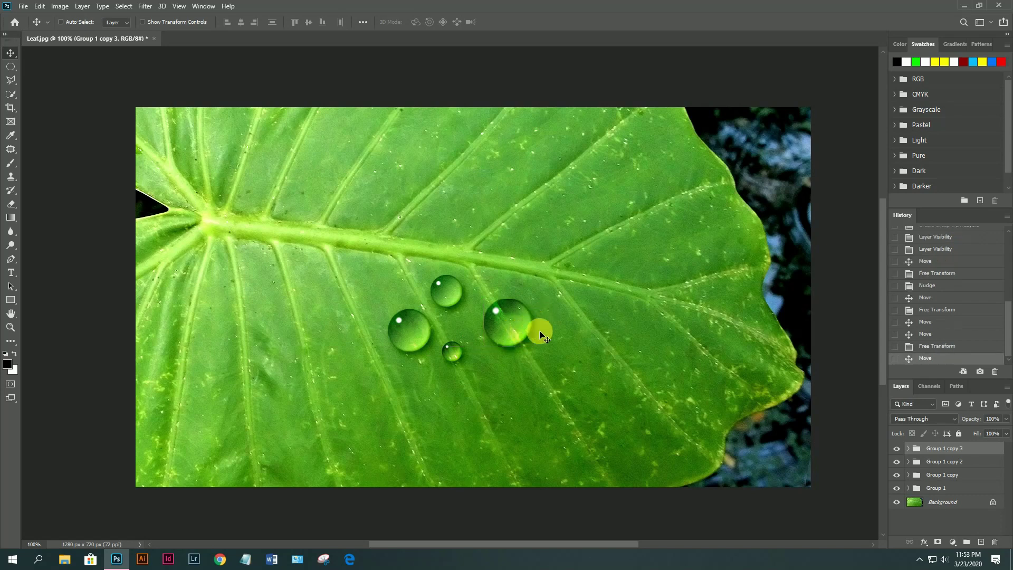
pyautogui.keyDown('ctrl'); pyautogui.click(514, 327); pyautogui.keyUp('ctrl')
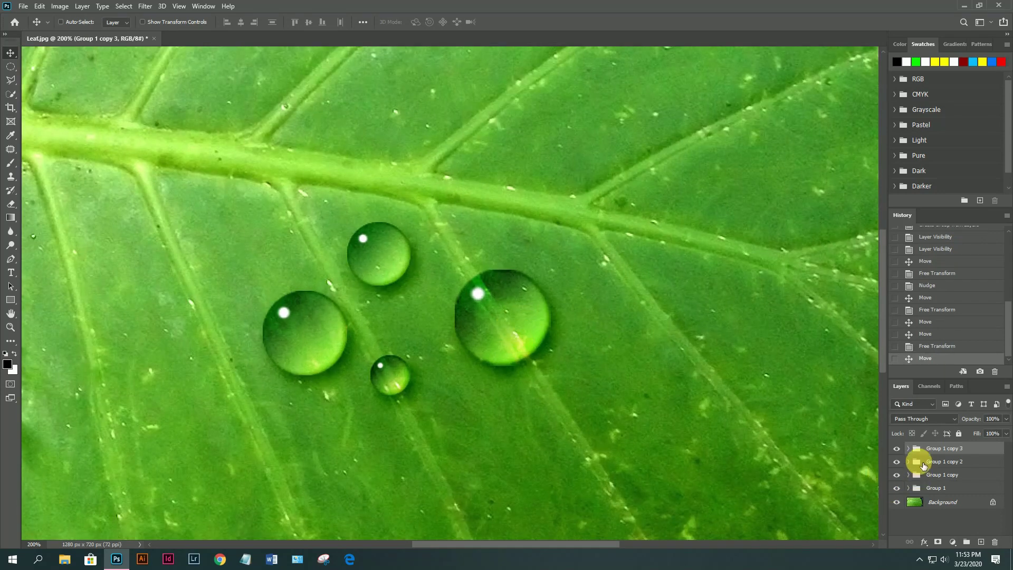
# Step: Expand Group 1 copy 3, select its Waterdrop layer, and bring up the Filter menu
pyautogui.click(897, 449)
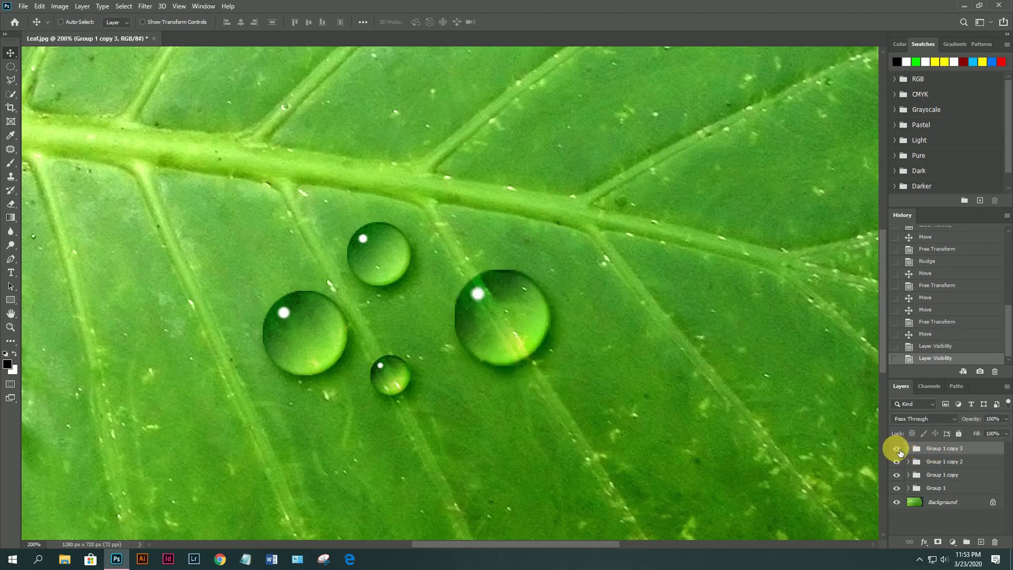
pyautogui.click(910, 449)
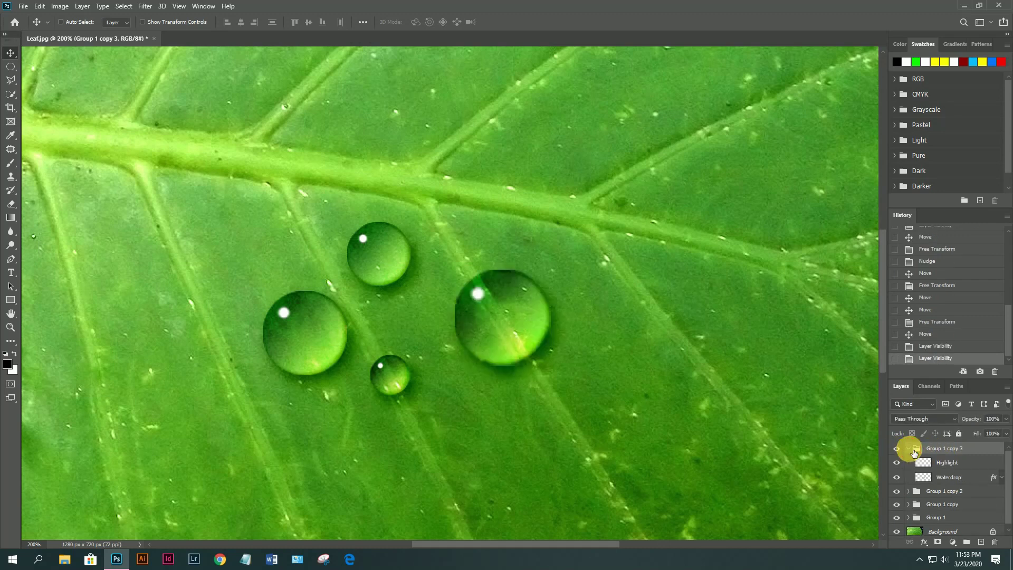
pyautogui.click(940, 477)
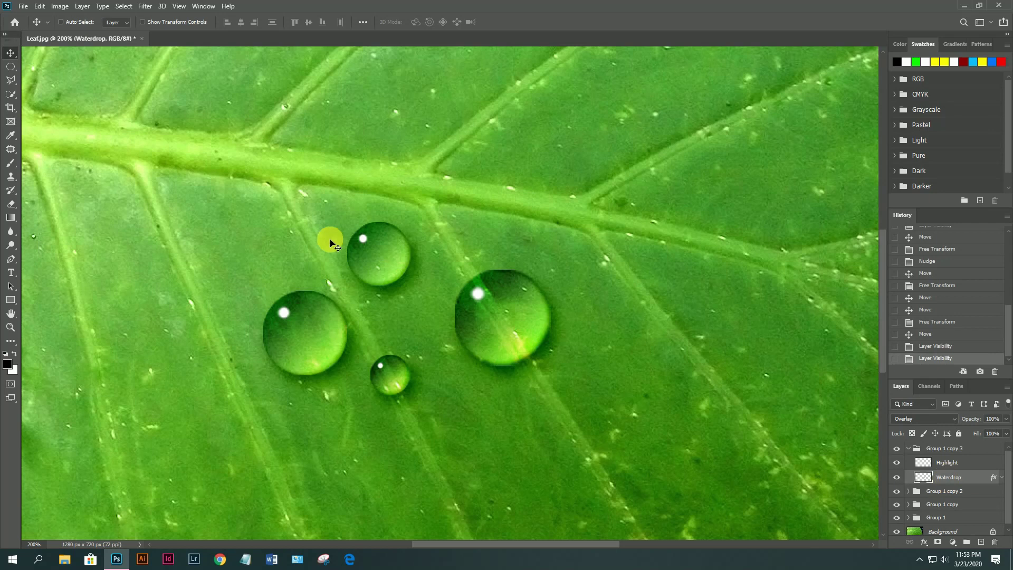
pyautogui.click(145, 6)
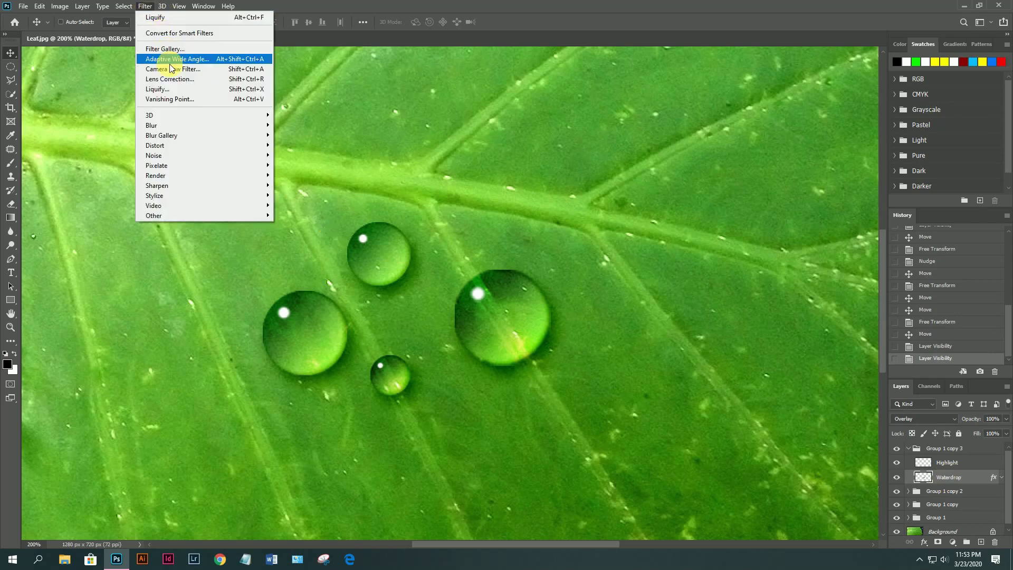
# Step: Liquify the Waterdrop layer with a size-90 Forward Warp brush, pushing its top up into a teardrop
pyautogui.click(156, 89)
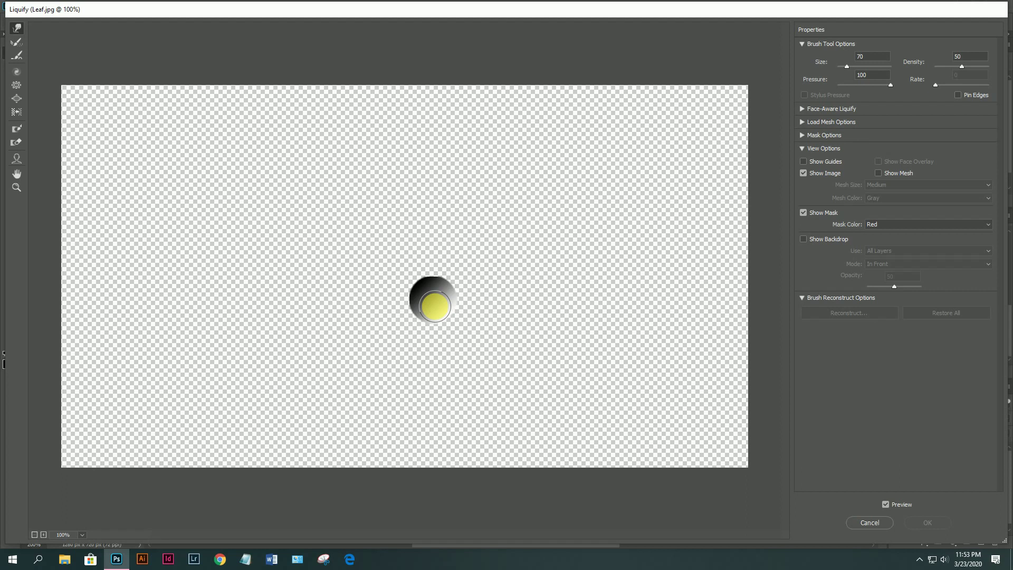
pyautogui.press('[')
pyautogui.press('[')
pyautogui.press('[')
pyautogui.press(']')
pyautogui.press(']')
pyautogui.press(']')
pyautogui.press('[')
pyautogui.moveTo(436, 305); pyautogui.dragTo(446, 232)
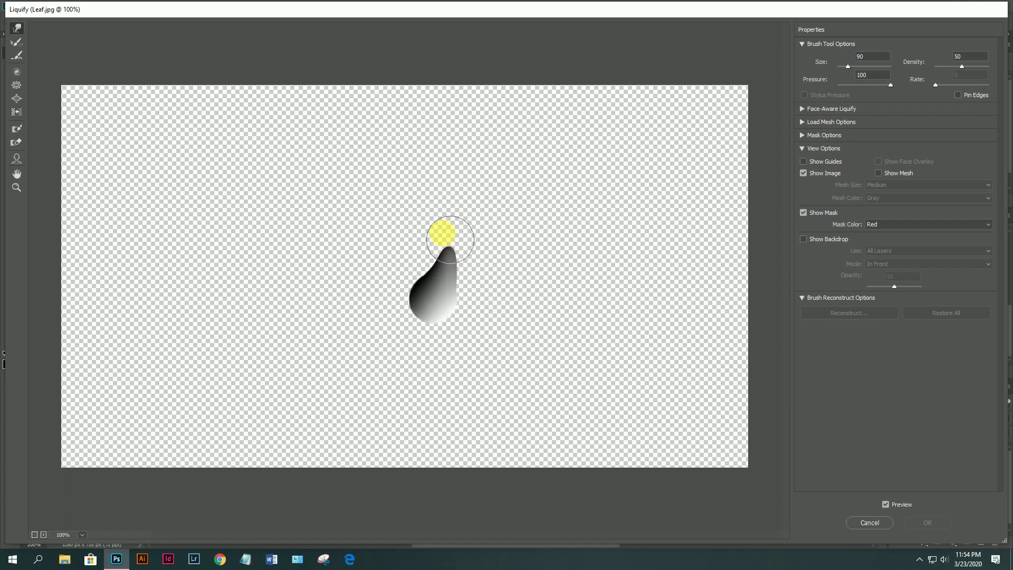
pyautogui.hotkey('ctrl', 'z')
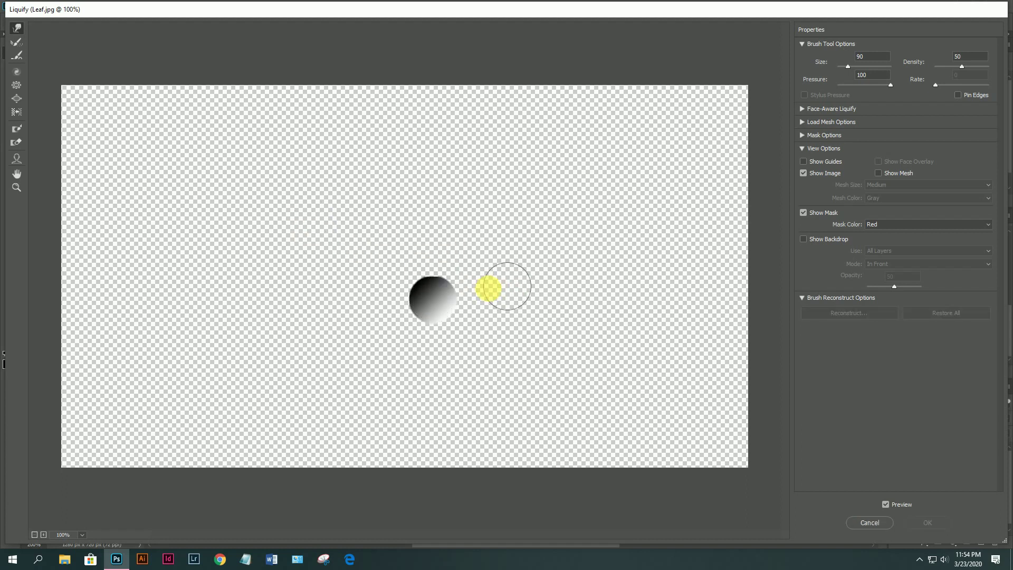
pyautogui.moveTo(433, 301); pyautogui.dragTo(452, 254)
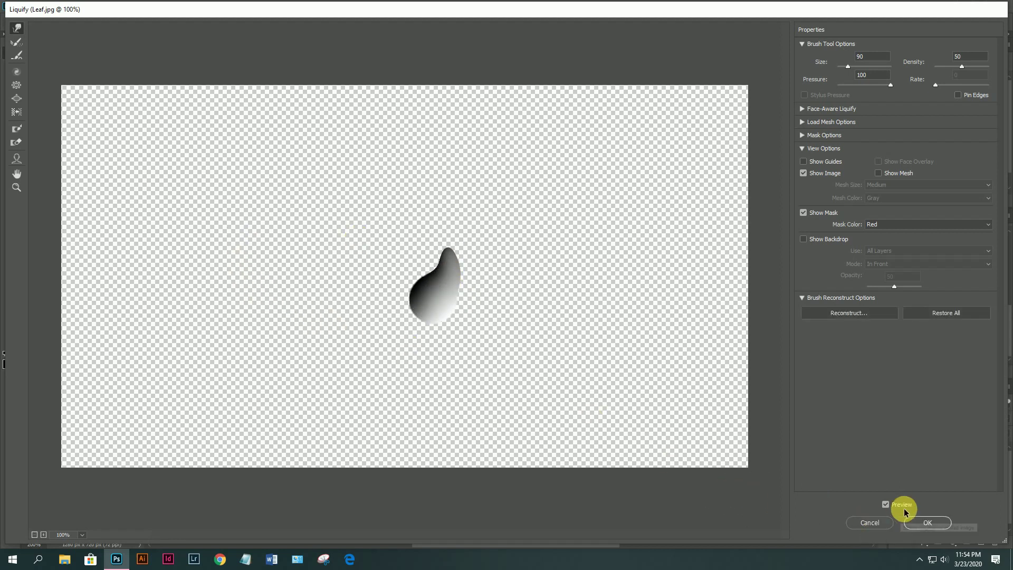
pyautogui.click(927, 522)
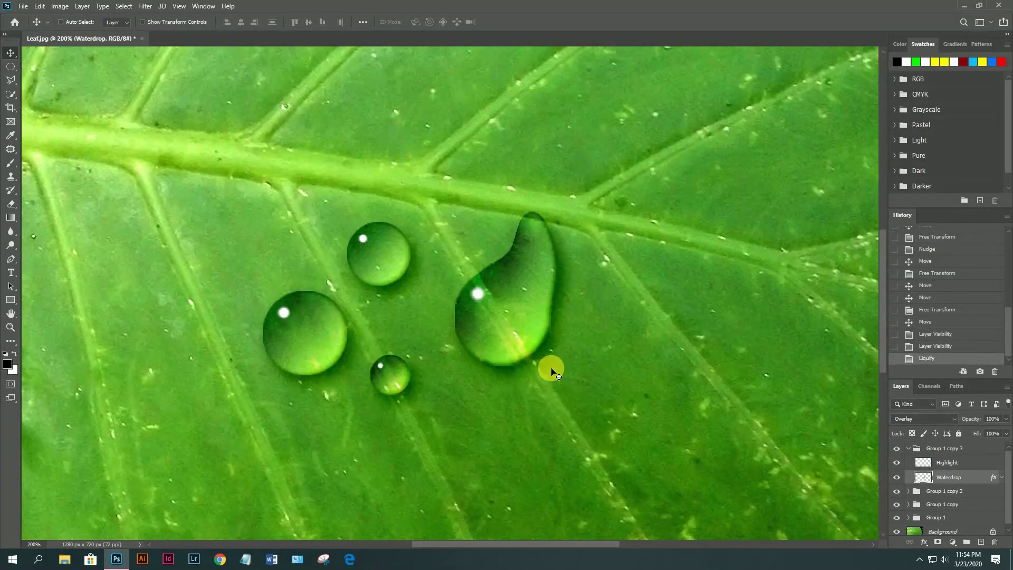
# Step: Zoom out to view the whole leaf with all four droplets
pyautogui.hotkey('ctrl', '-')
pyautogui.hotkey('ctrl', '-')
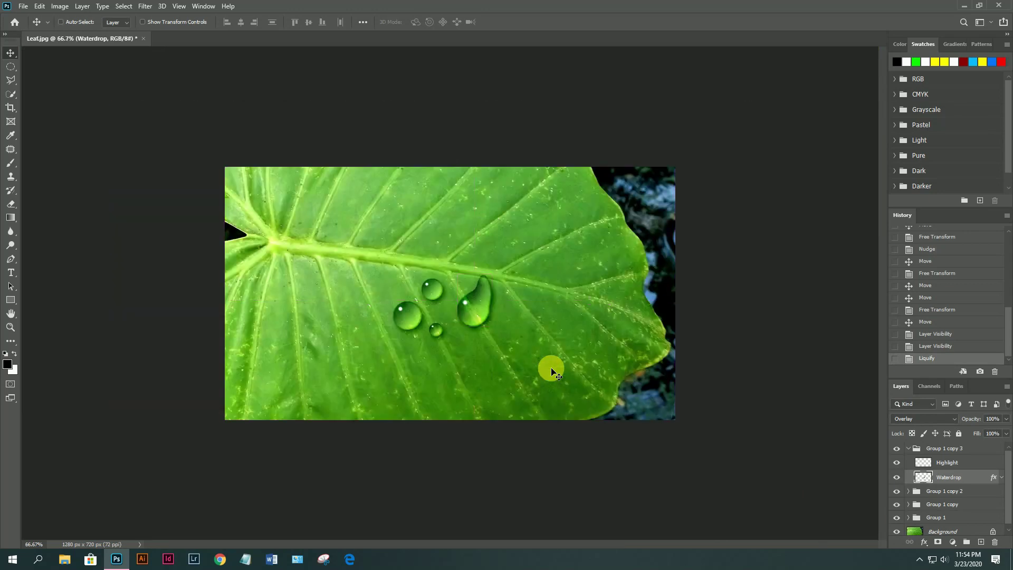